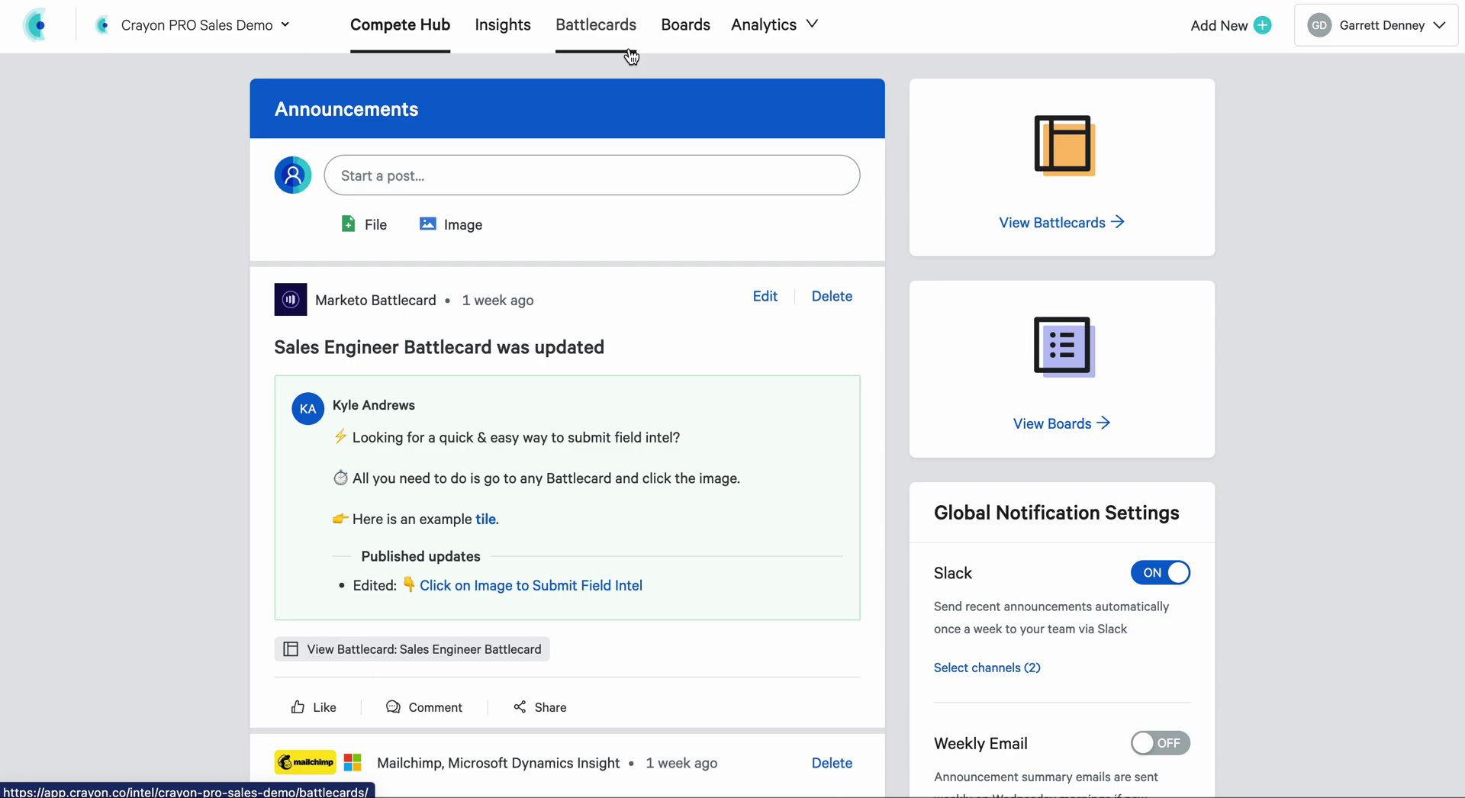
Open the Battlecard Performance report and look over its available date ranges, keeping the last 365 days
mouse_move(801, 26)
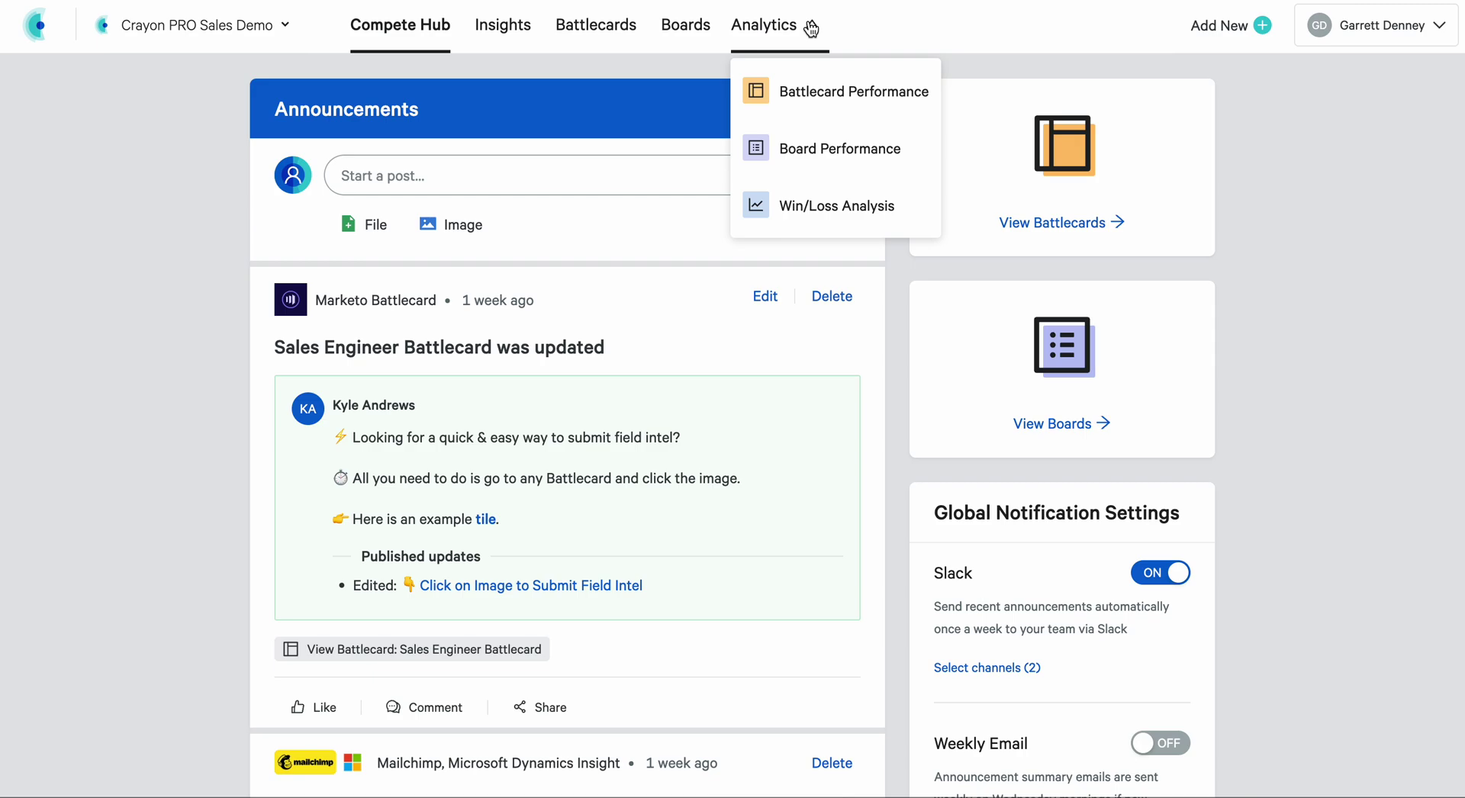
click(794, 97)
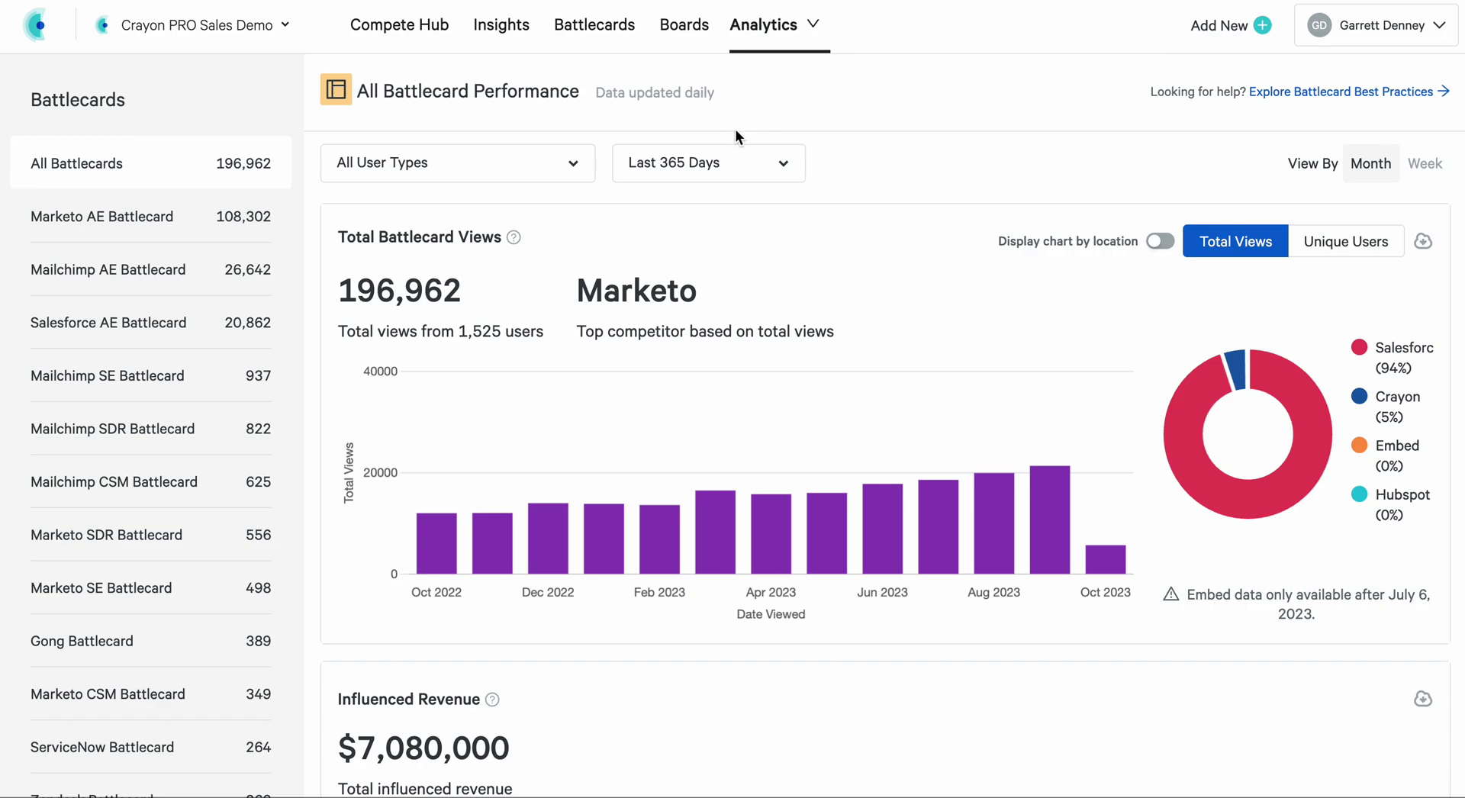
click(739, 171)
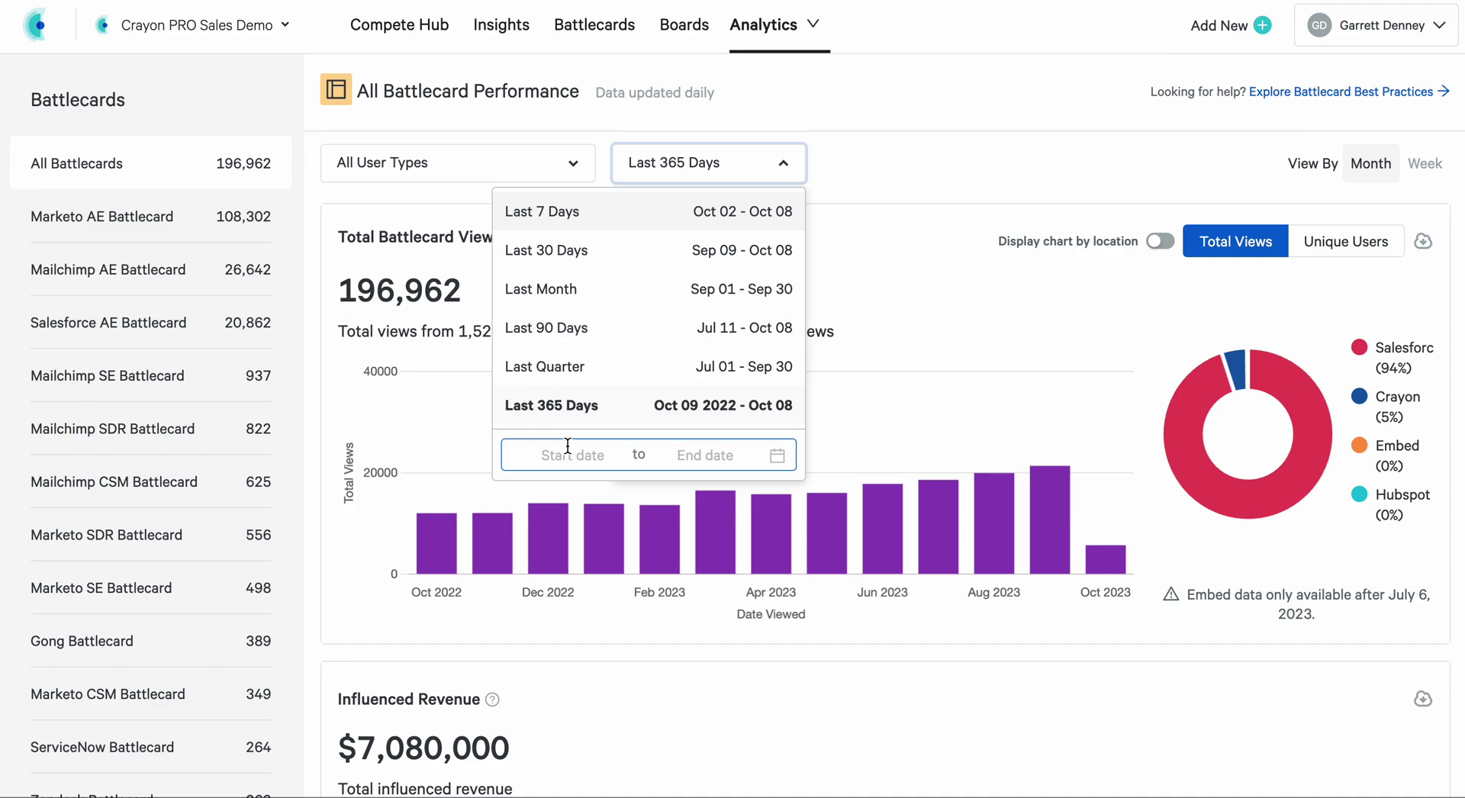
click(929, 173)
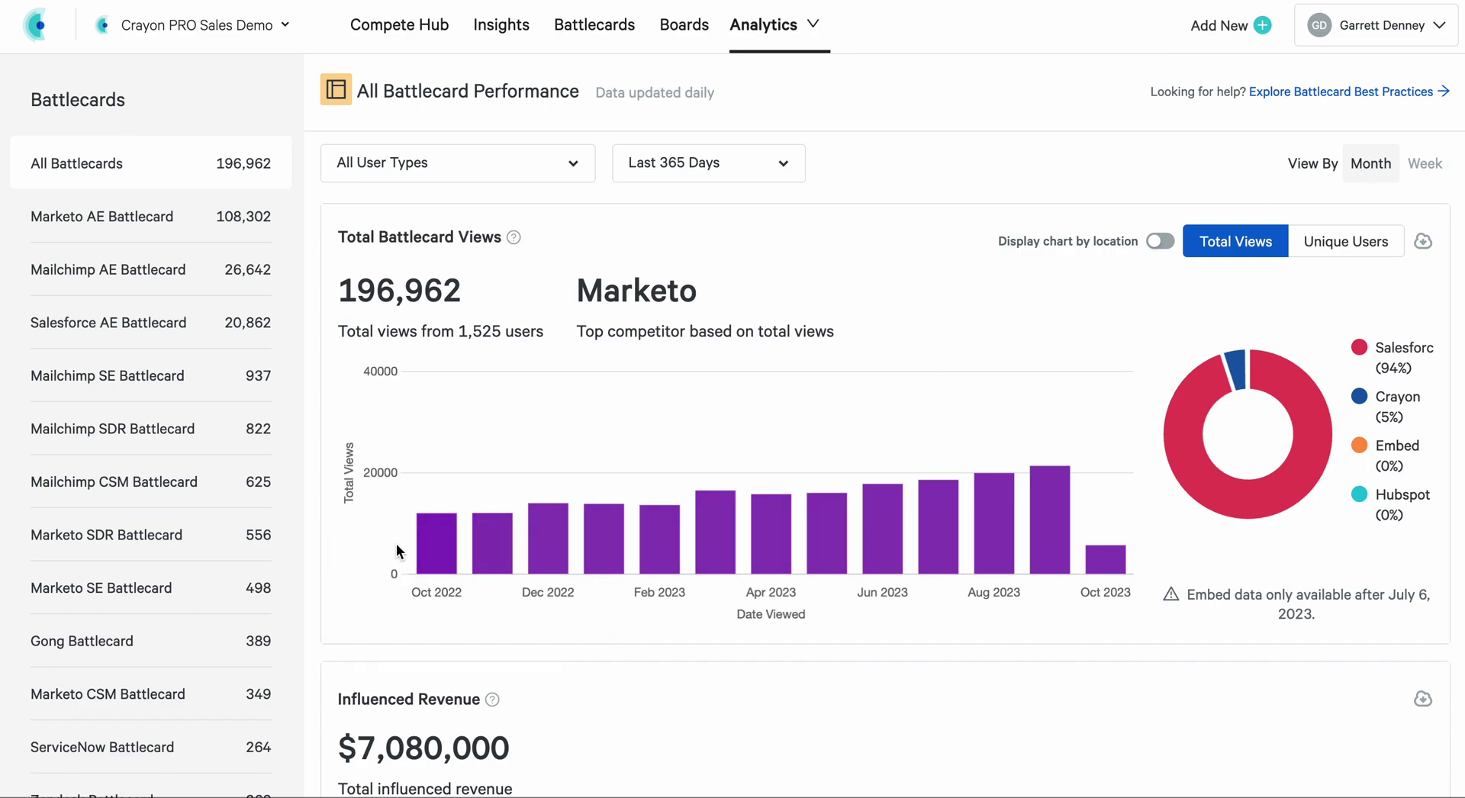
Compare the Total Battlecard Views chart by unique users and by total views, finishing on total views
mouse_move(1036, 541)
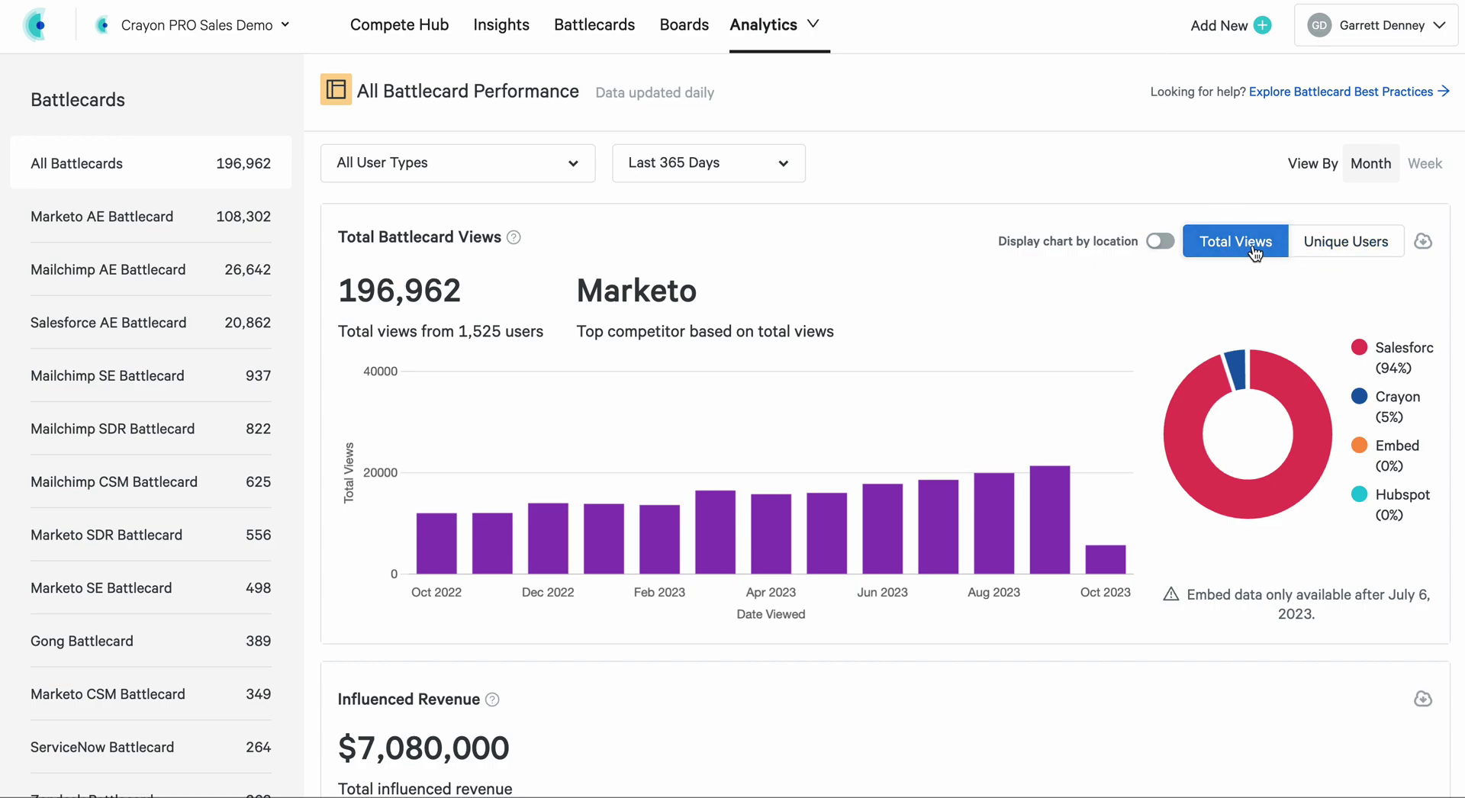
click(1329, 252)
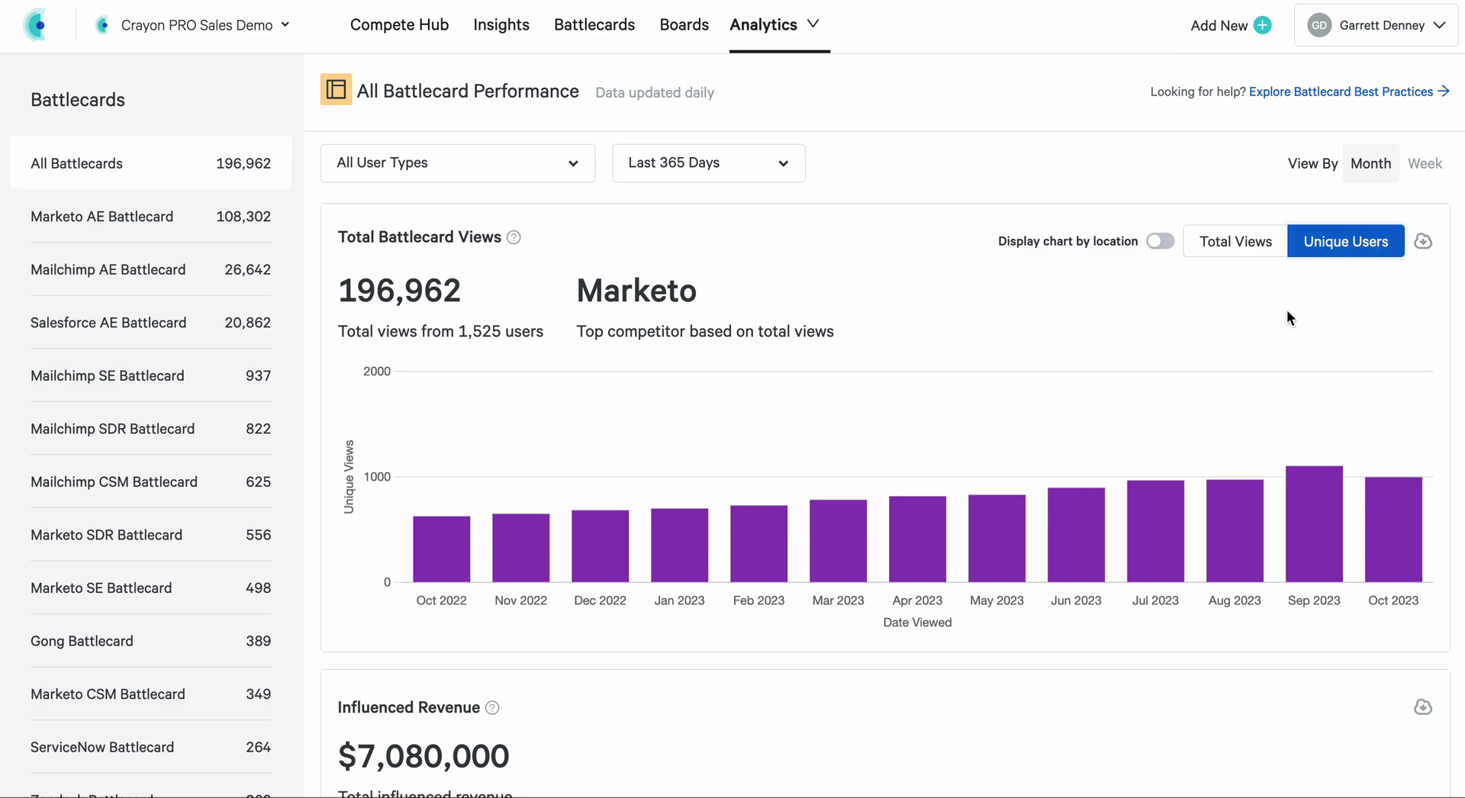
click(1246, 252)
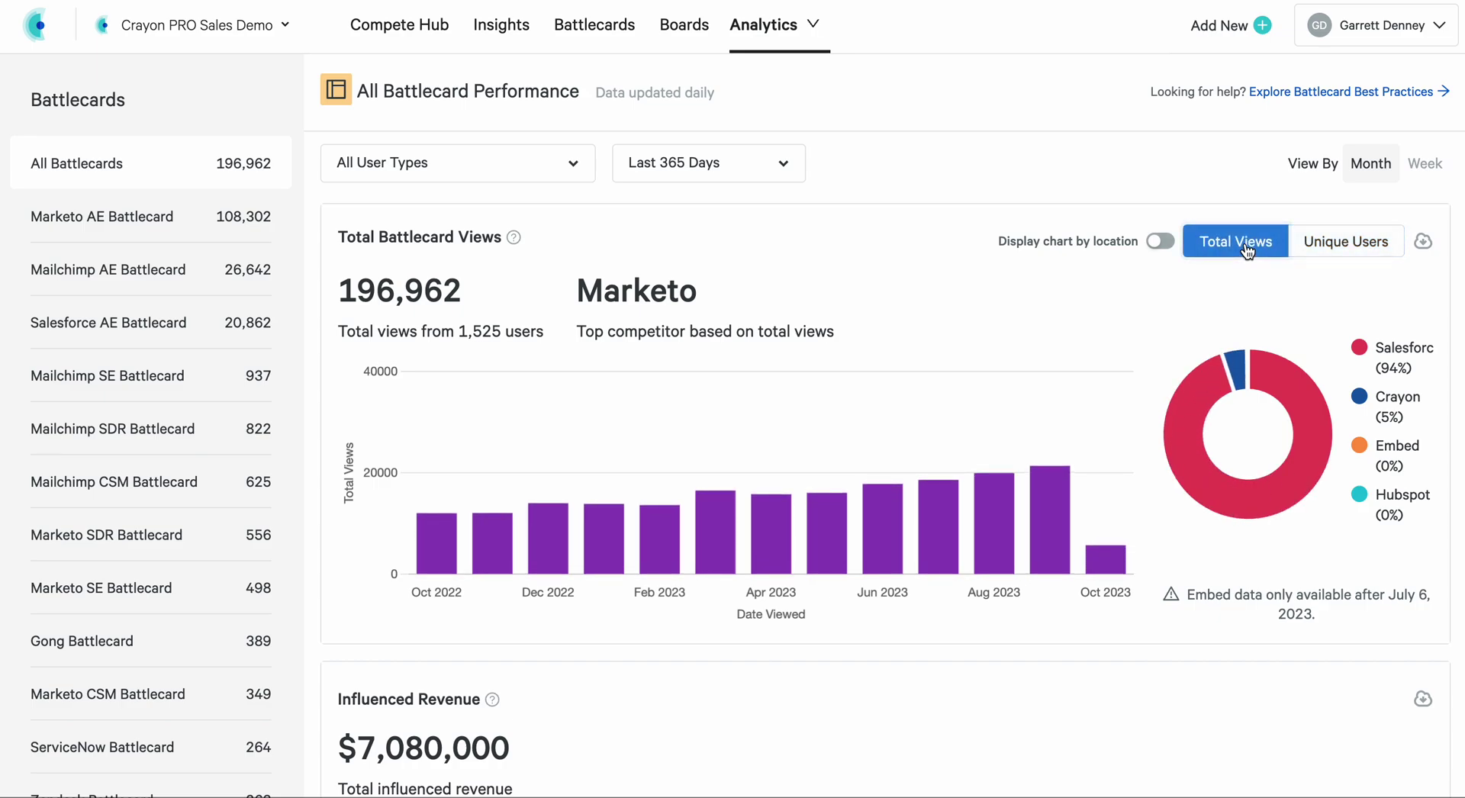
click(1347, 243)
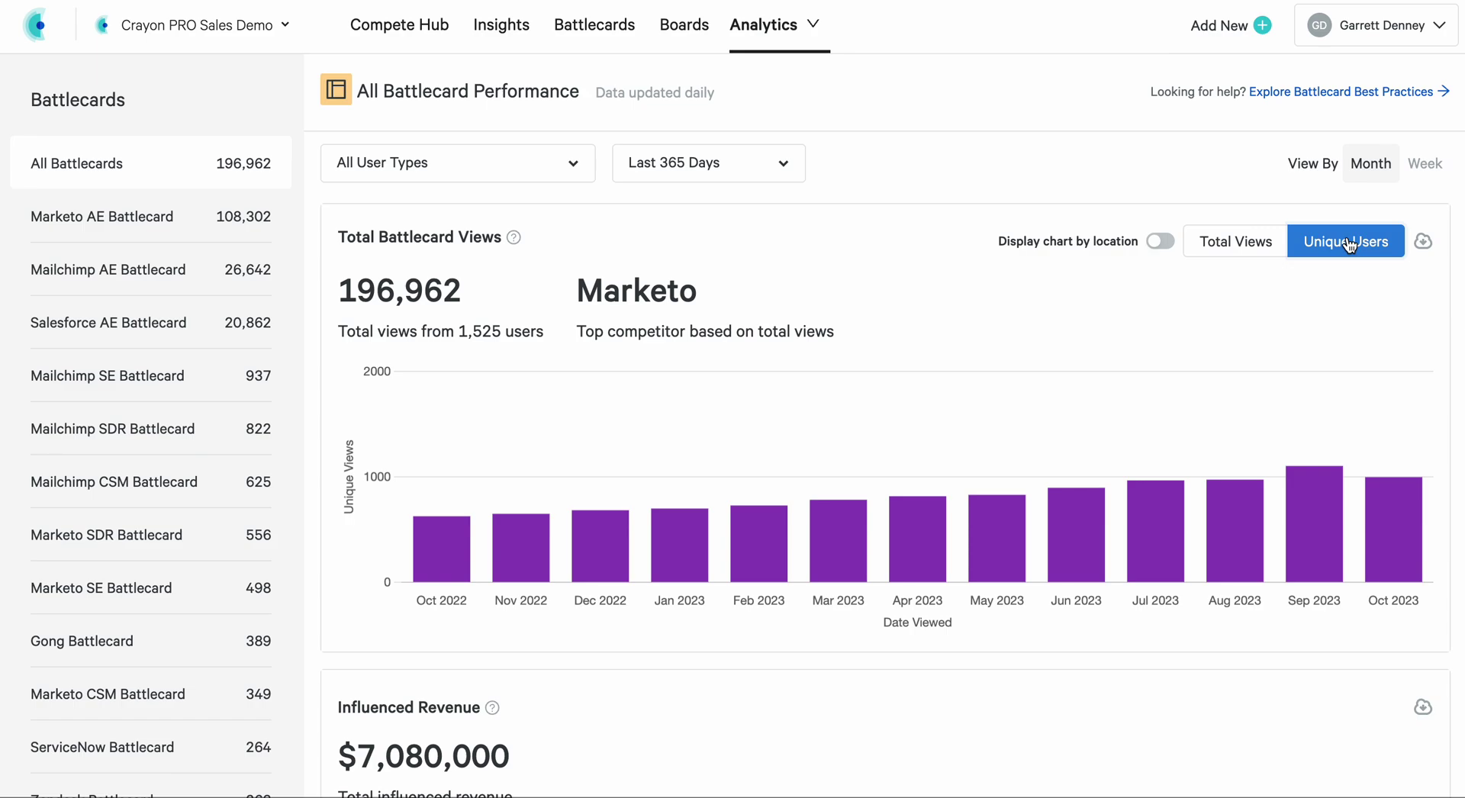
click(1236, 248)
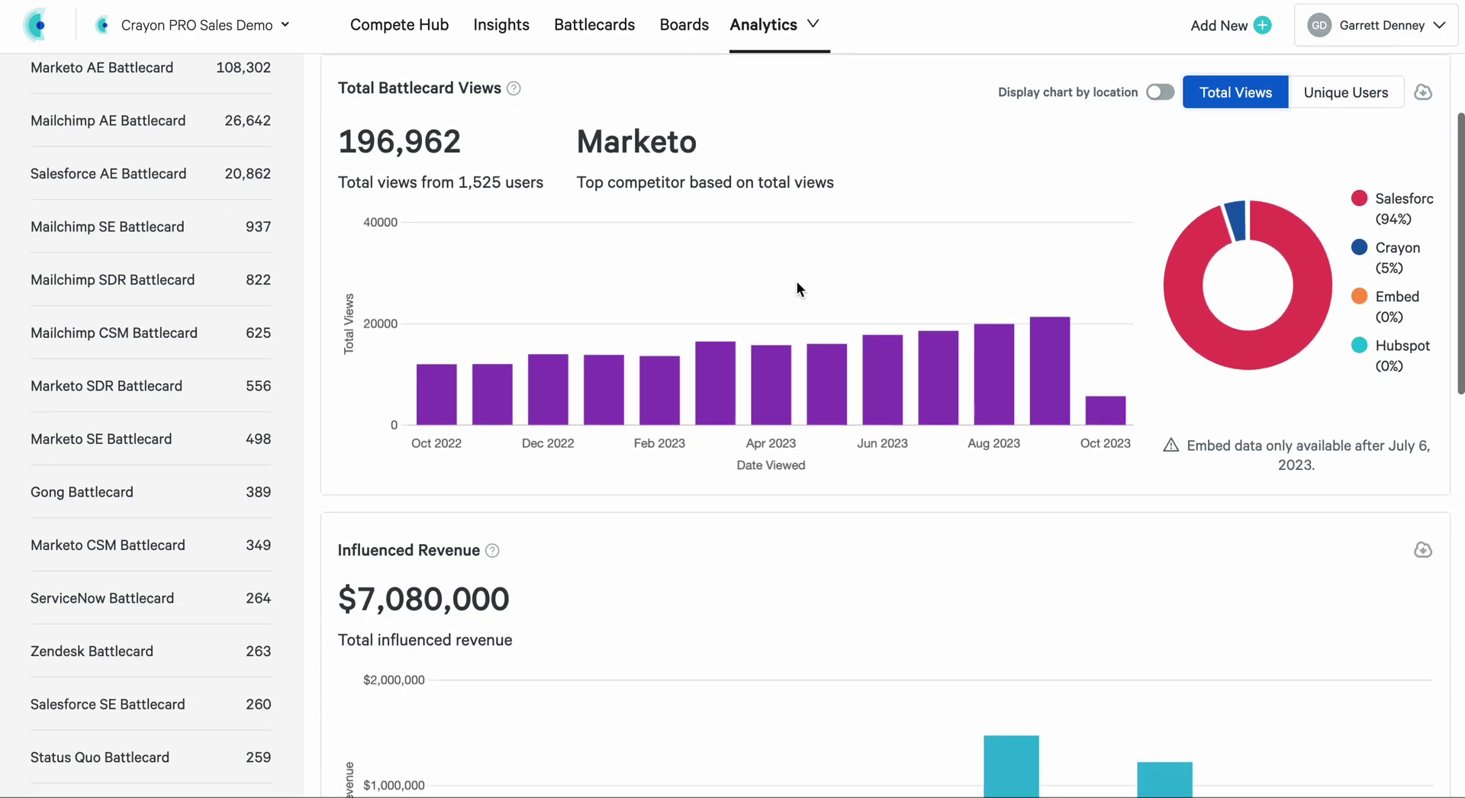
Examine the Influenced Revenue chart and the battlecards table, including its views per source, total views and influenced revenue columns
scroll(796, 283, down, 5)
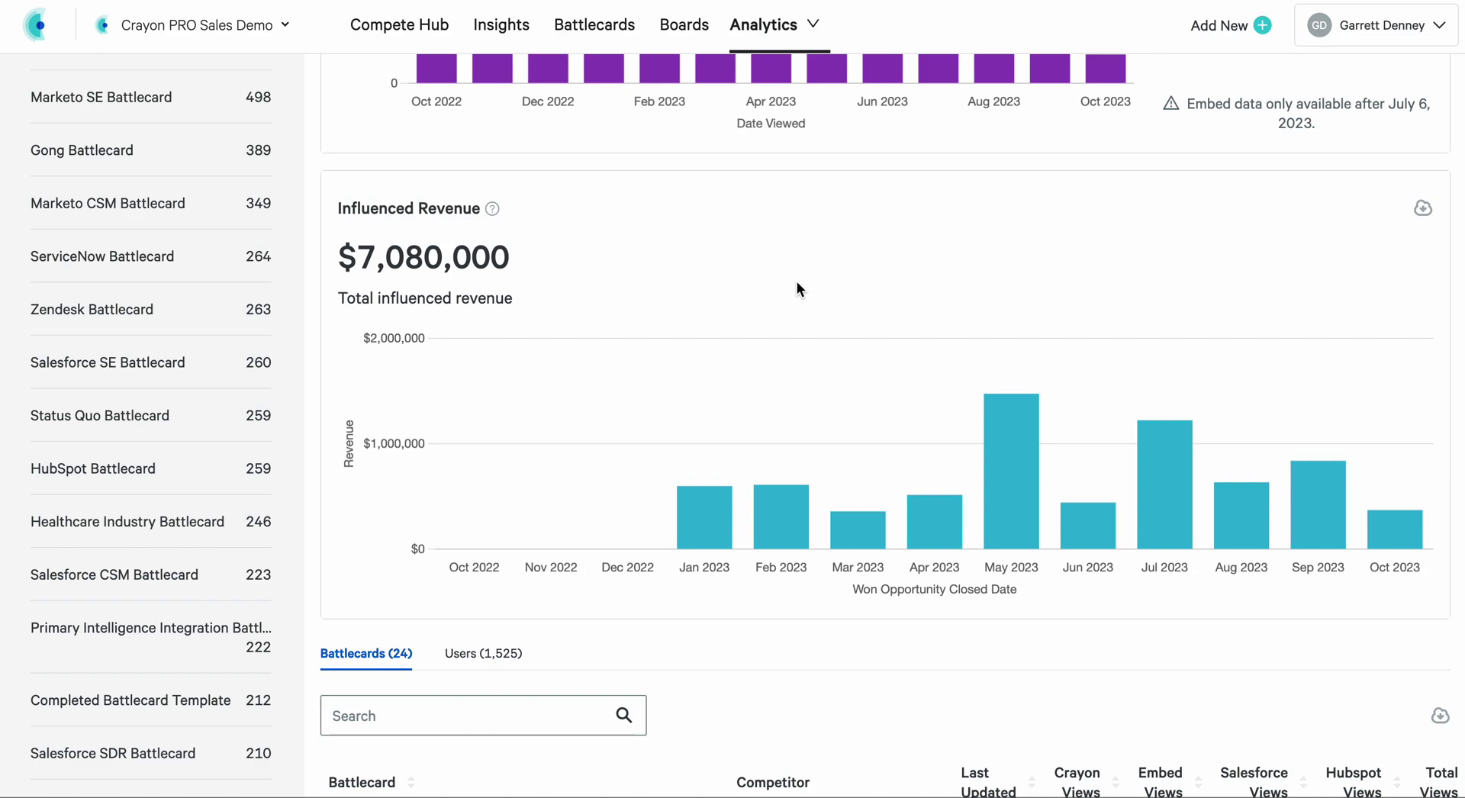
scroll(798, 289, down, 4)
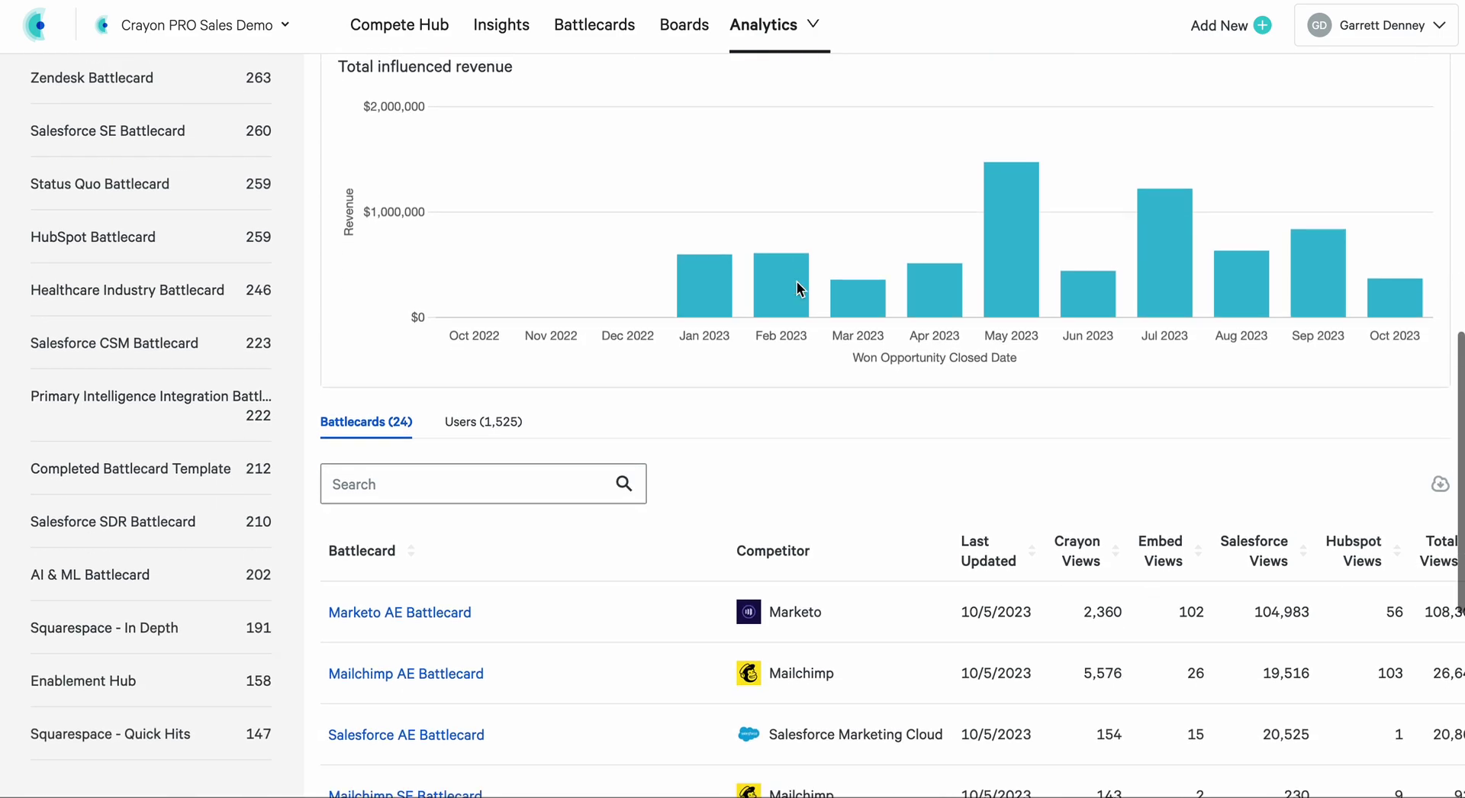
scroll(796, 288, down, 2)
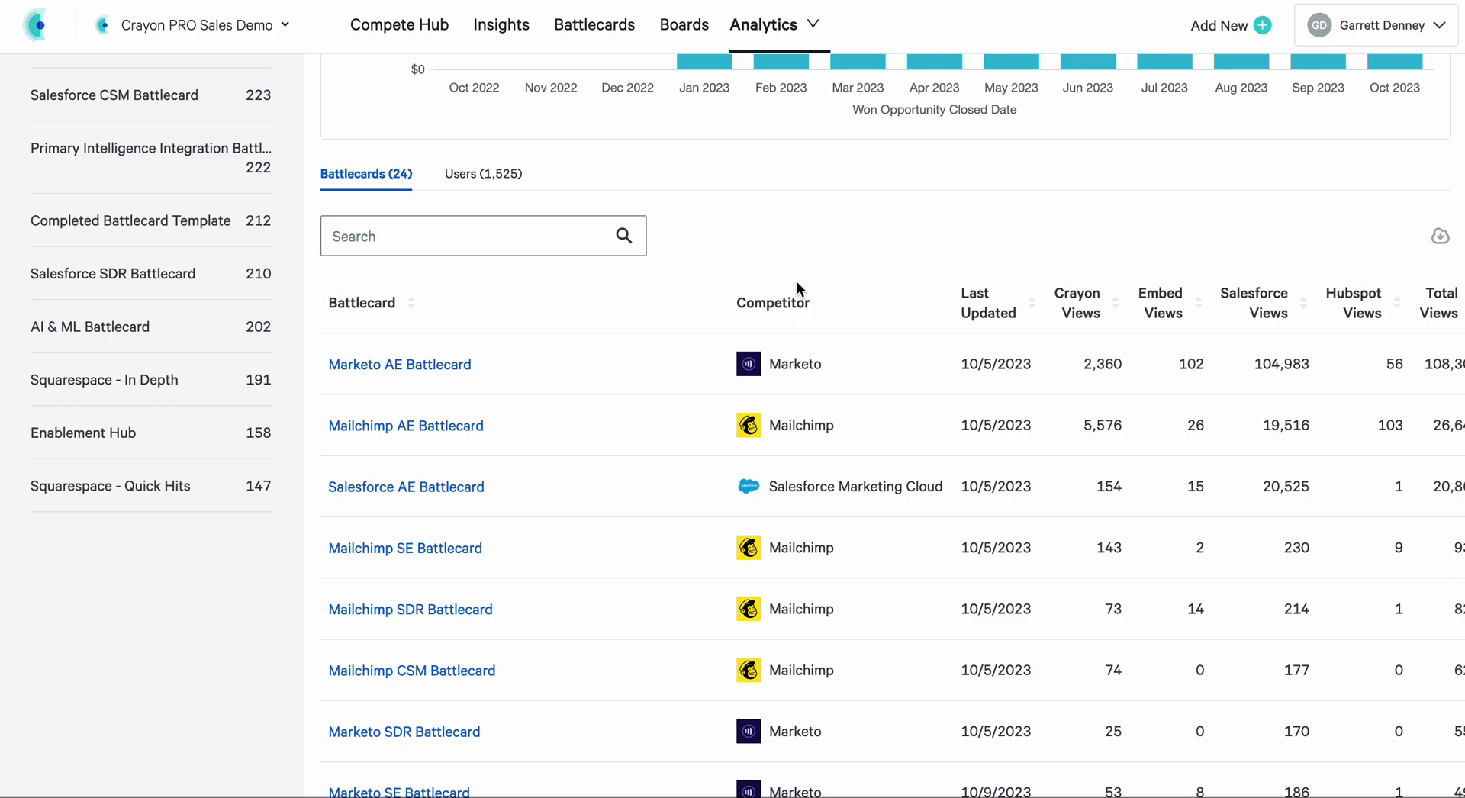
scroll(797, 284, down, 1)
scroll(796, 284, down, 1)
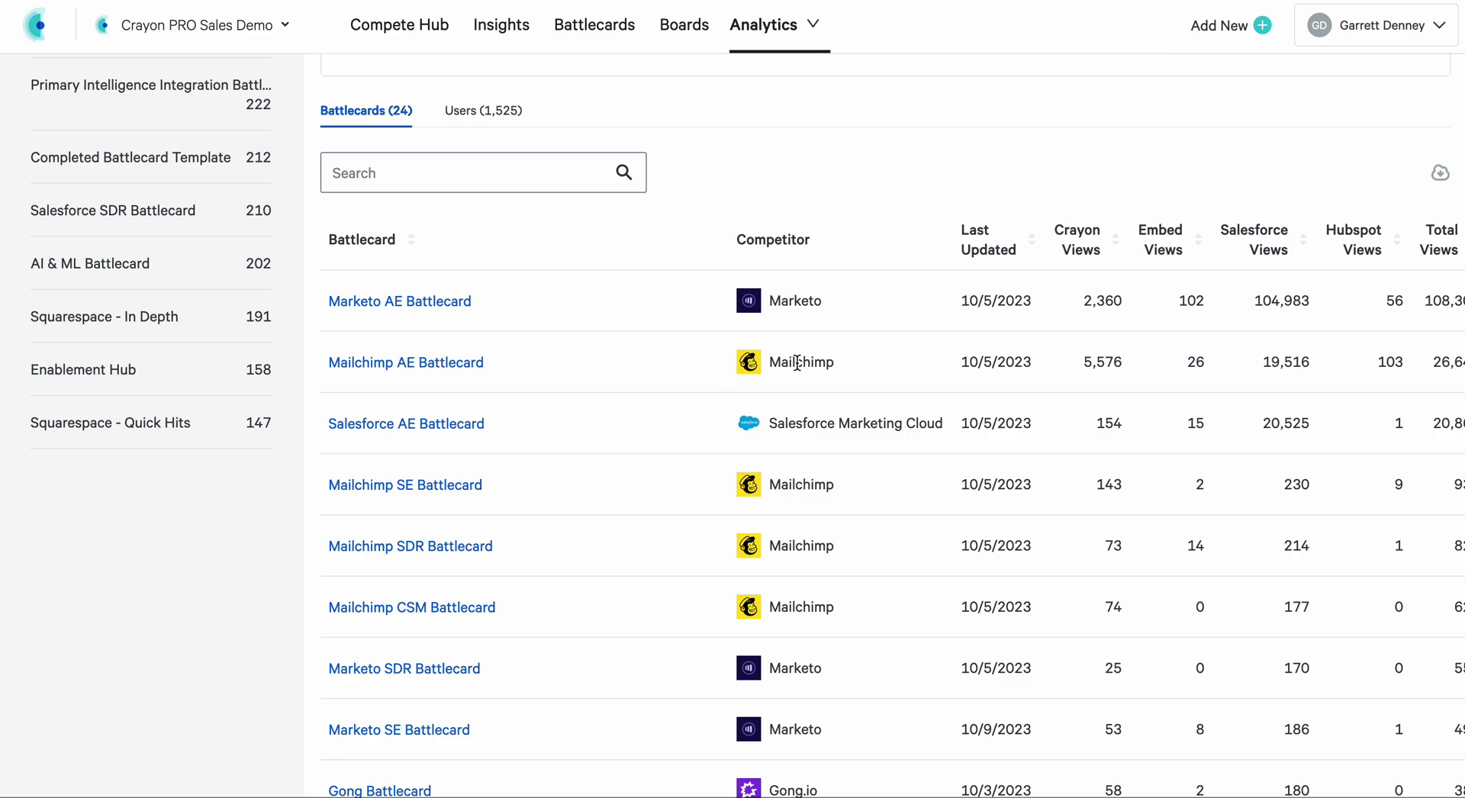
scroll(934, 345, right, 2)
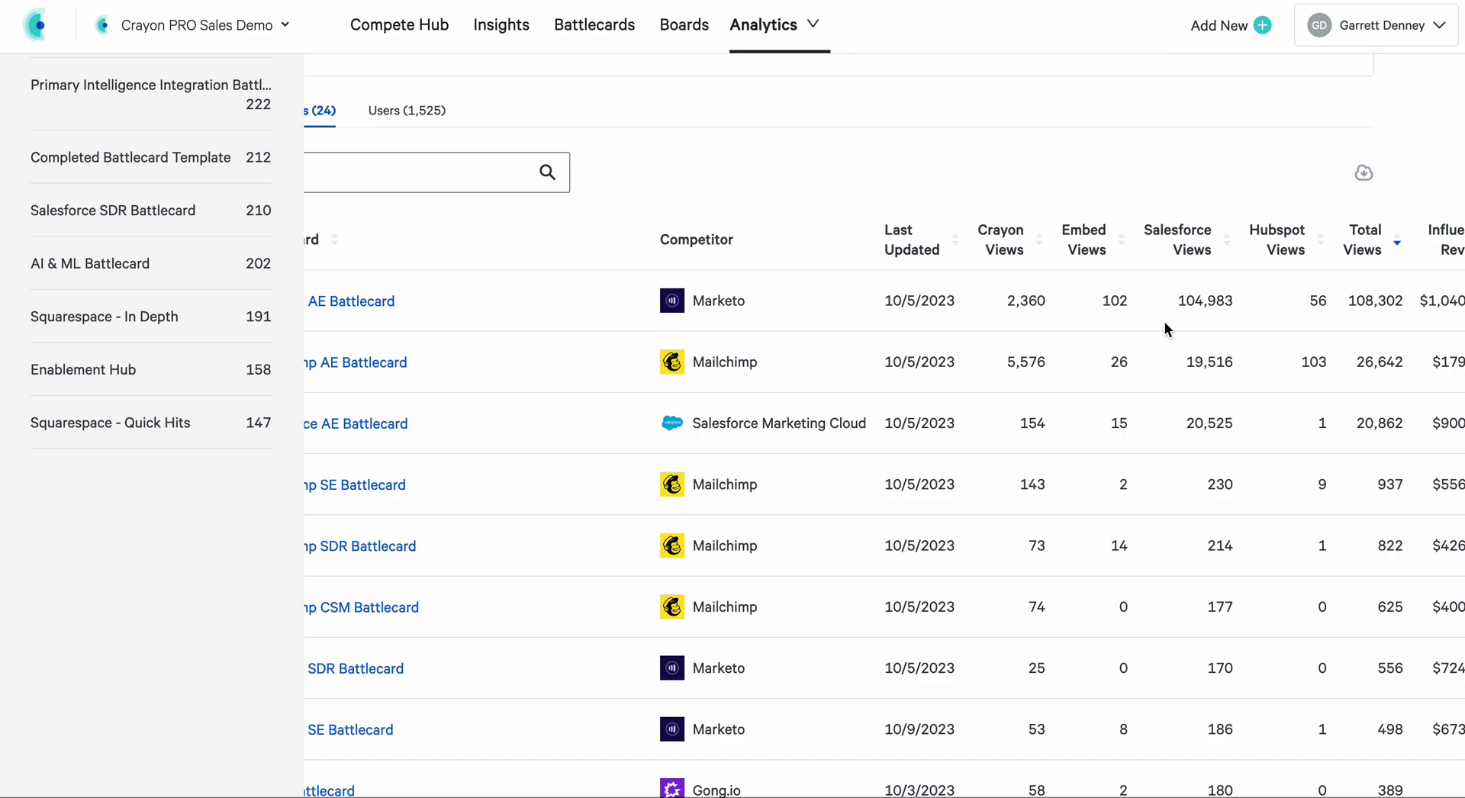
scroll(1164, 323, right, 1)
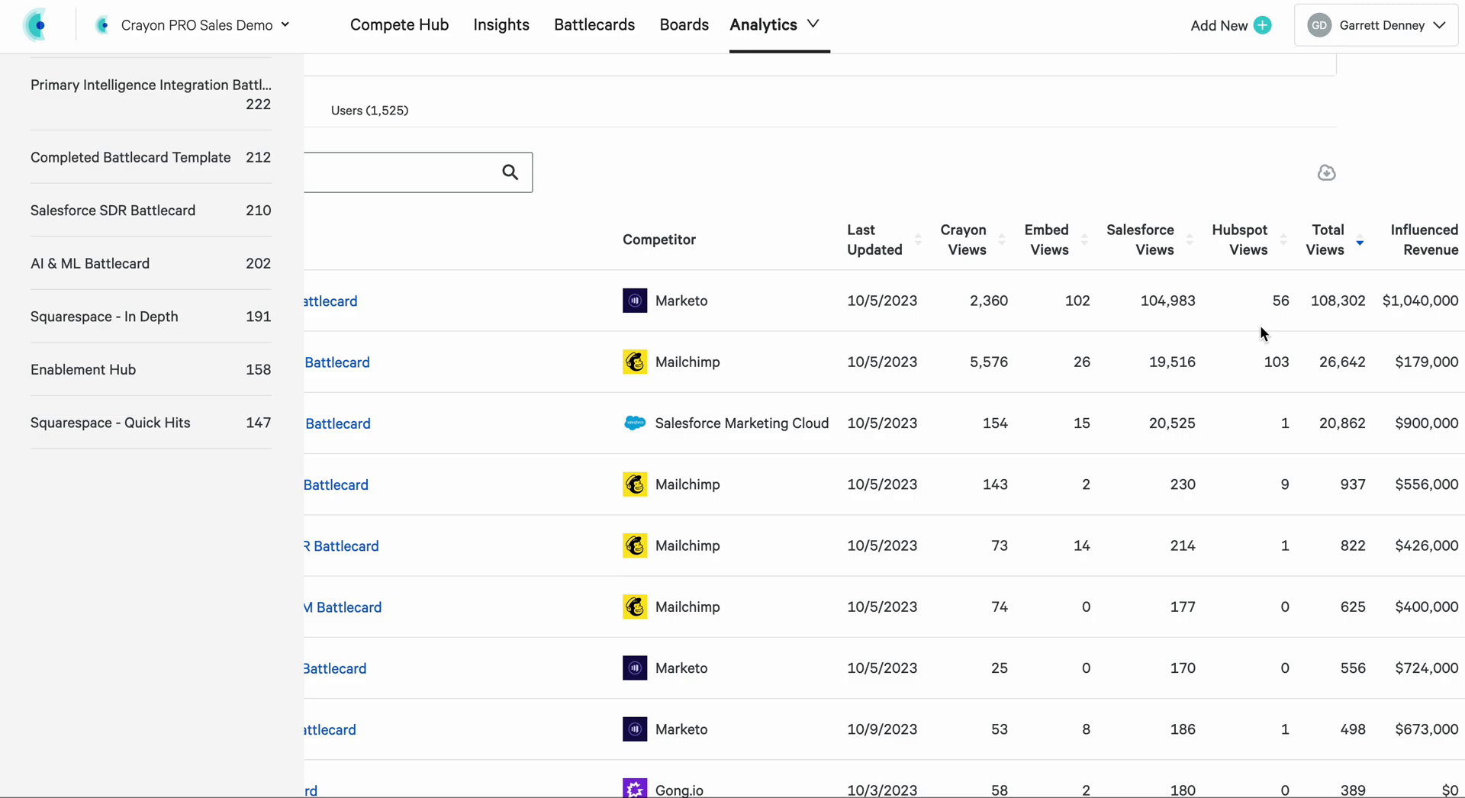
scroll(1260, 333, left, 1)
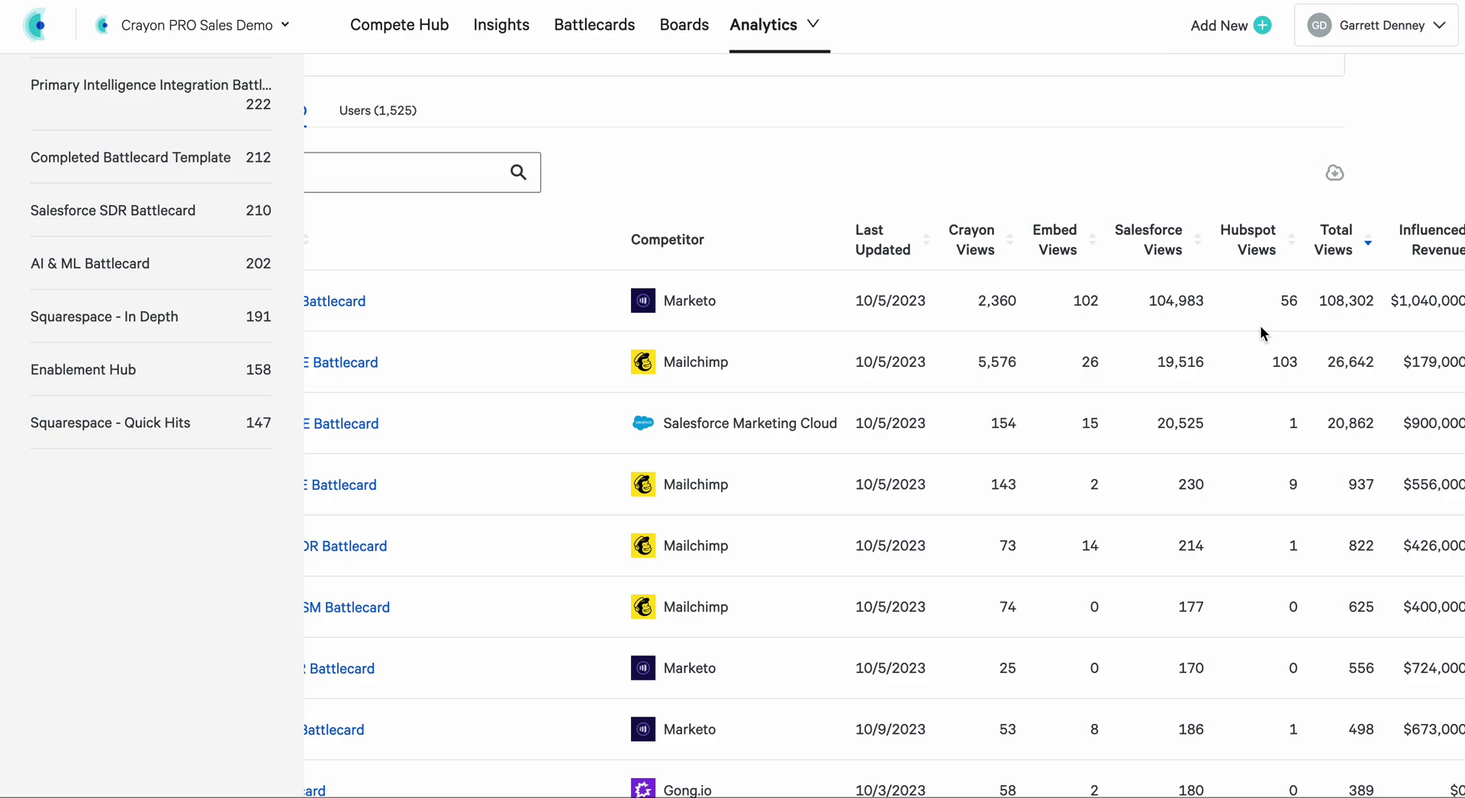
scroll(1260, 327, left, 2)
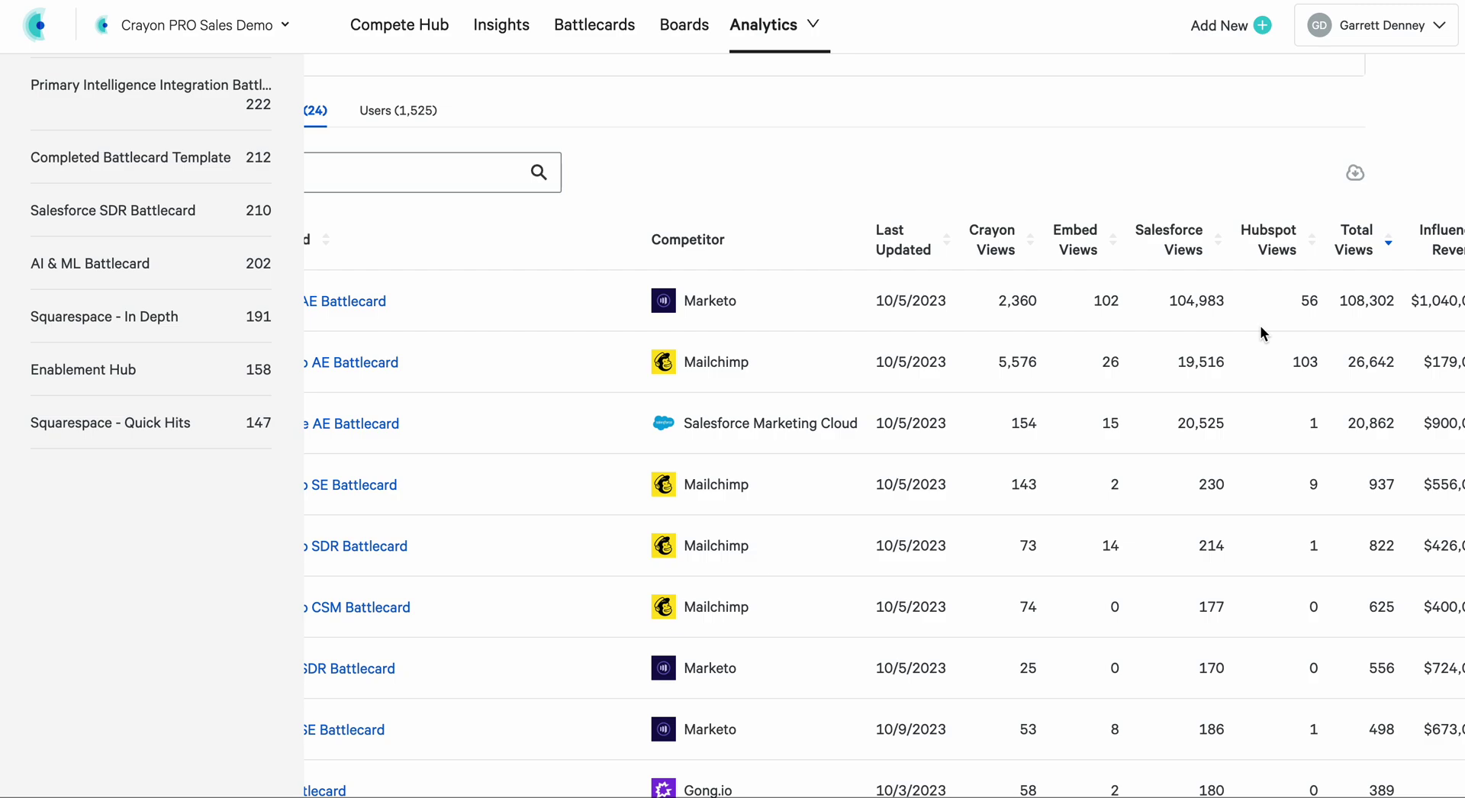
scroll(1260, 332, left, 3)
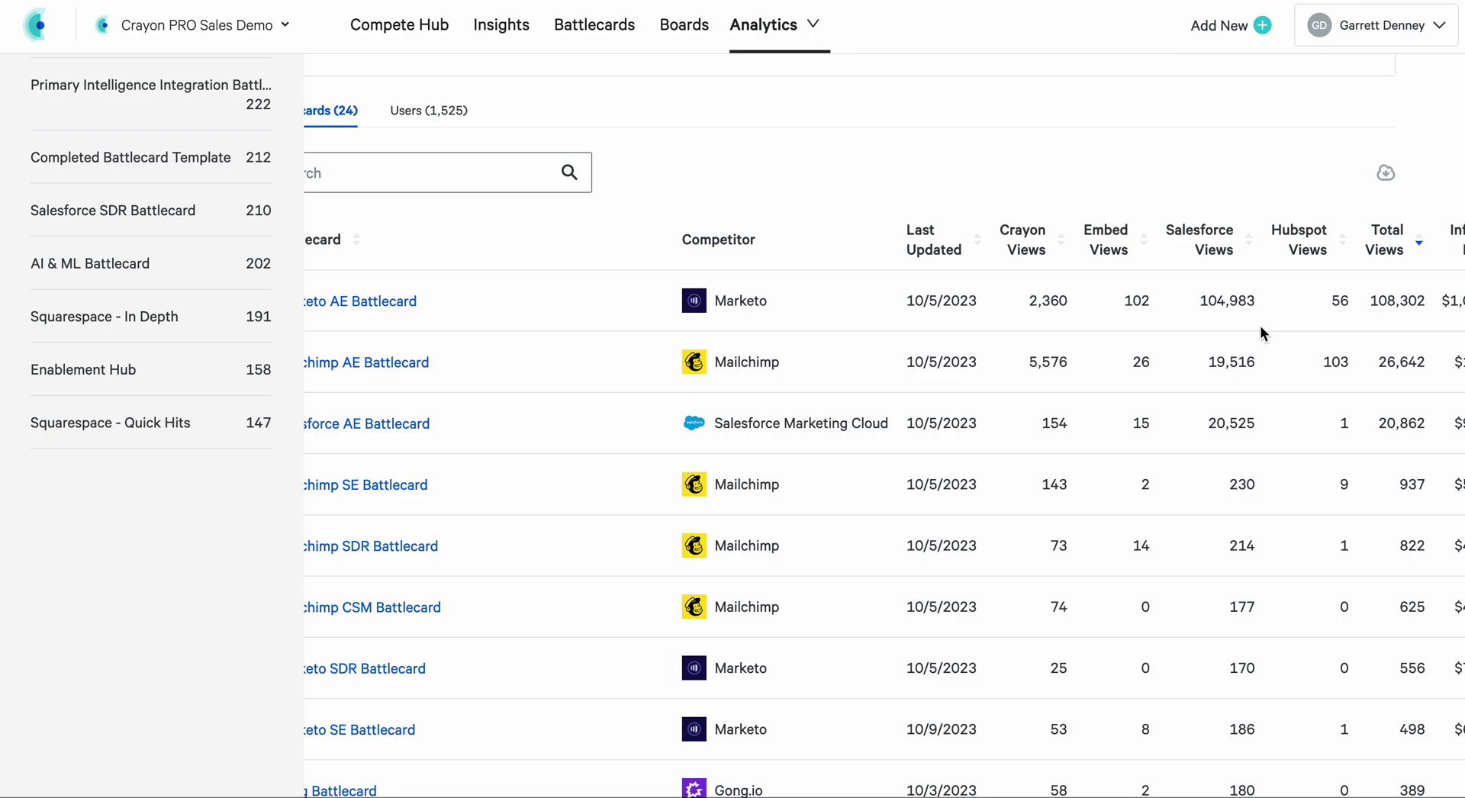
scroll(1260, 334, left, 3)
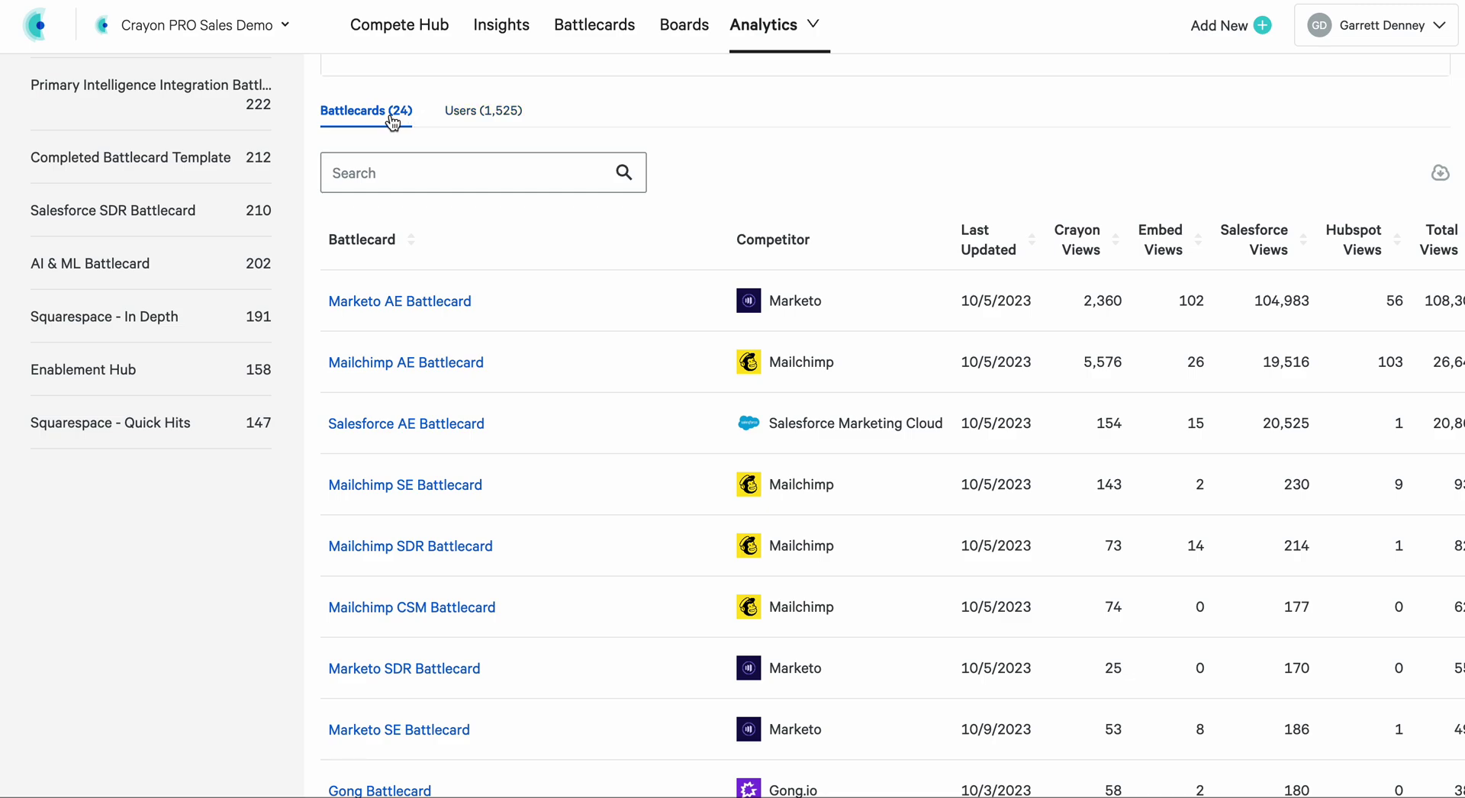
Show the battlecard users table and sort it first by last view and finally by total views
click(483, 111)
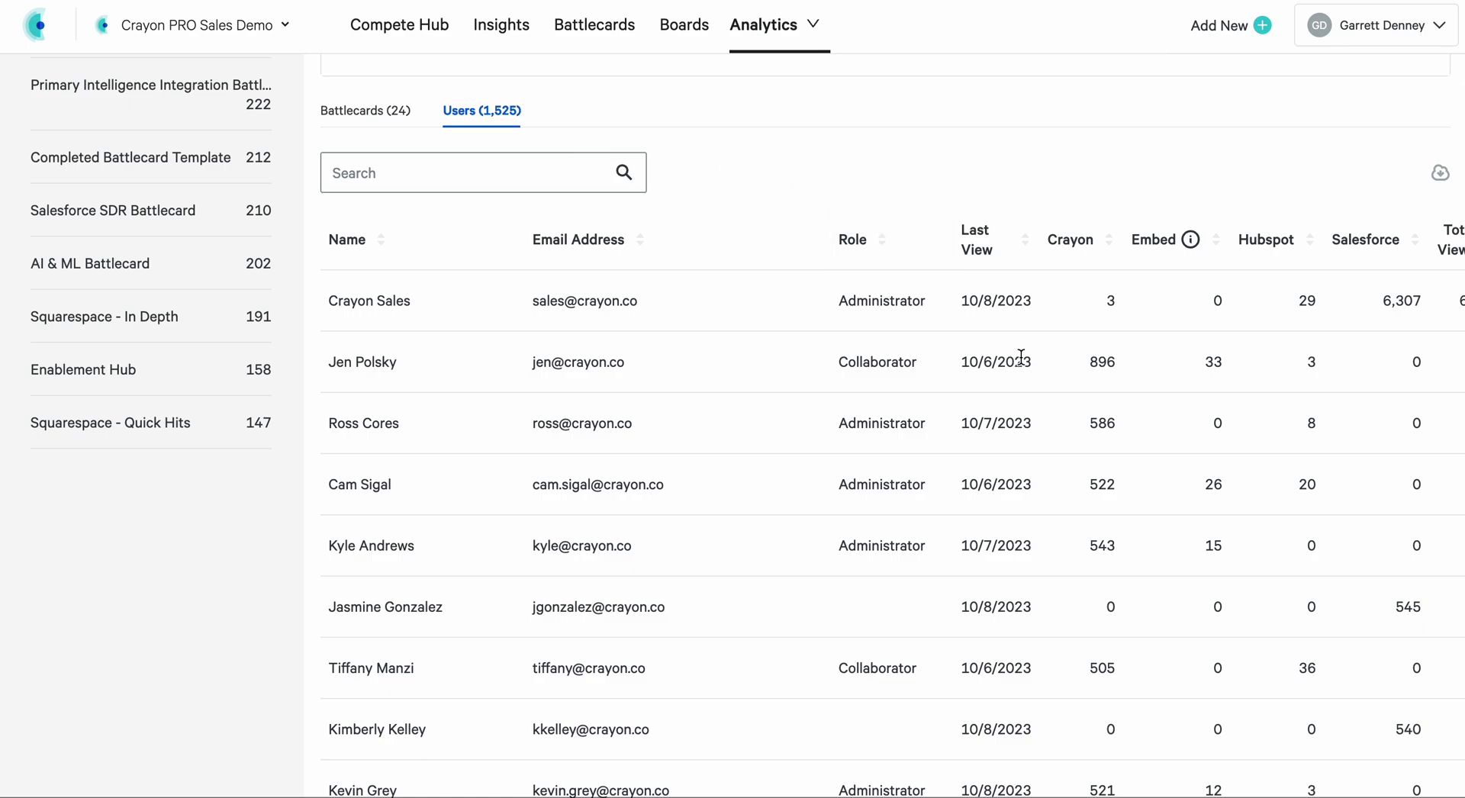
scroll(1023, 363, right, 1)
scroll(1023, 364, right, 4)
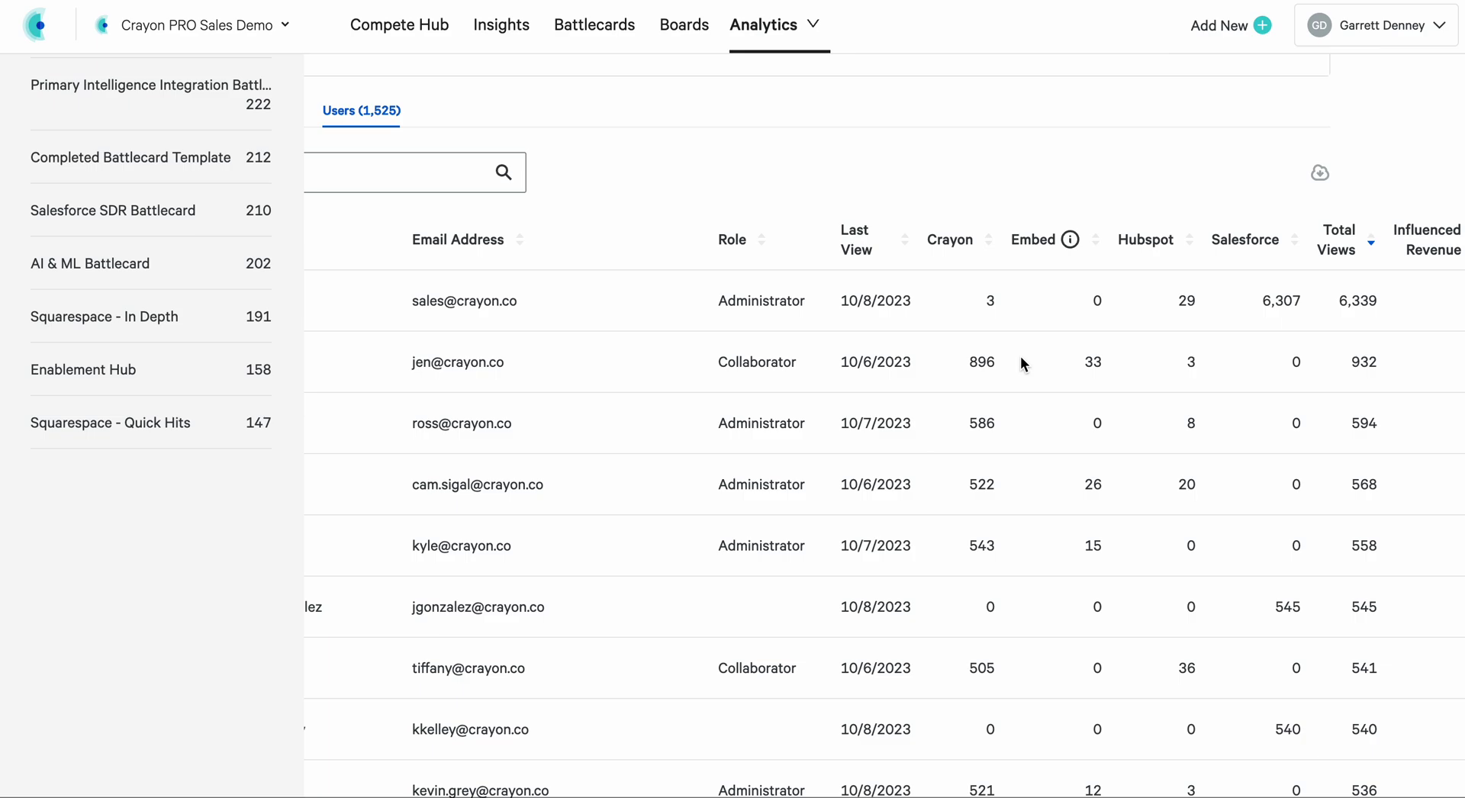
scroll(1019, 355, right, 1)
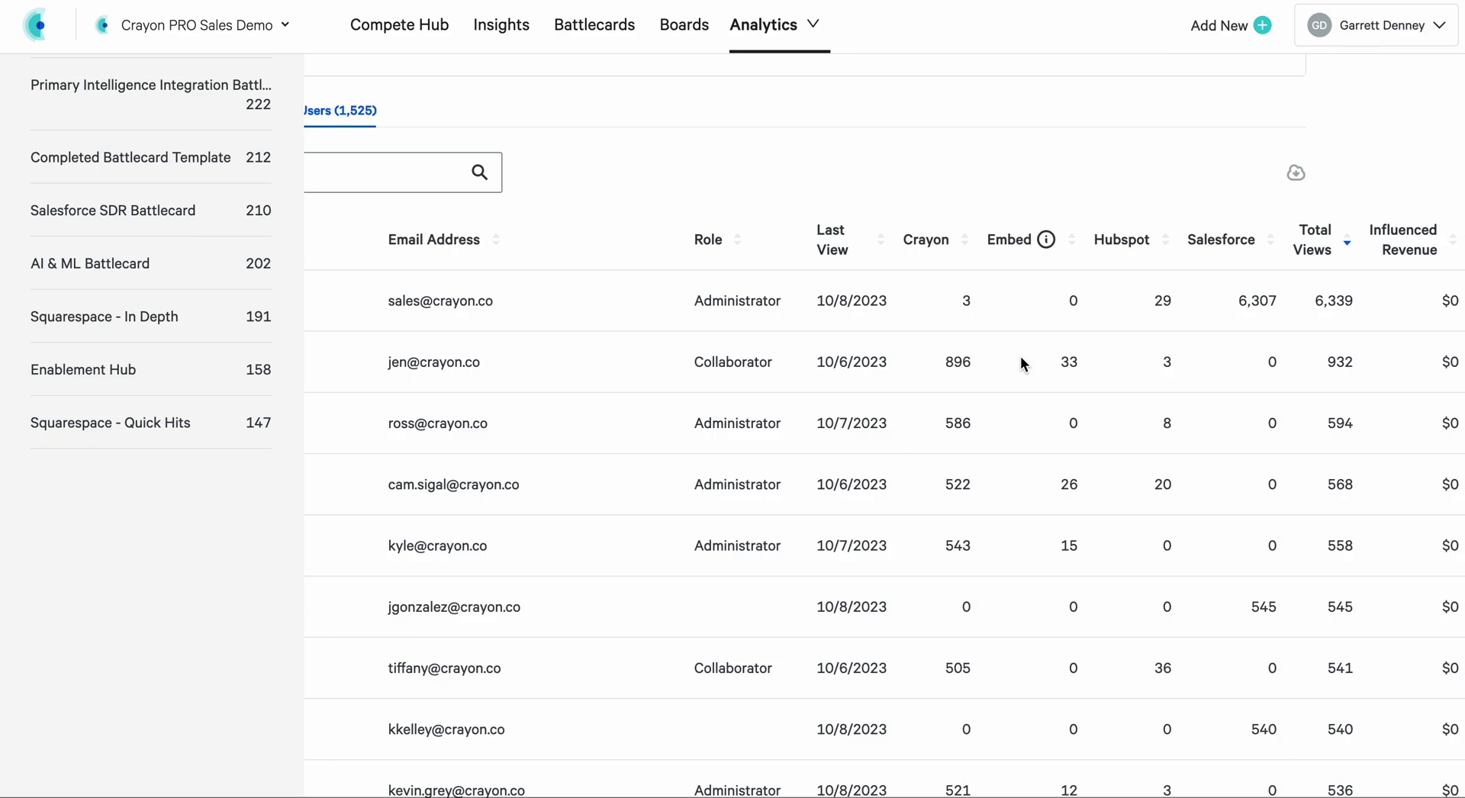
click(860, 248)
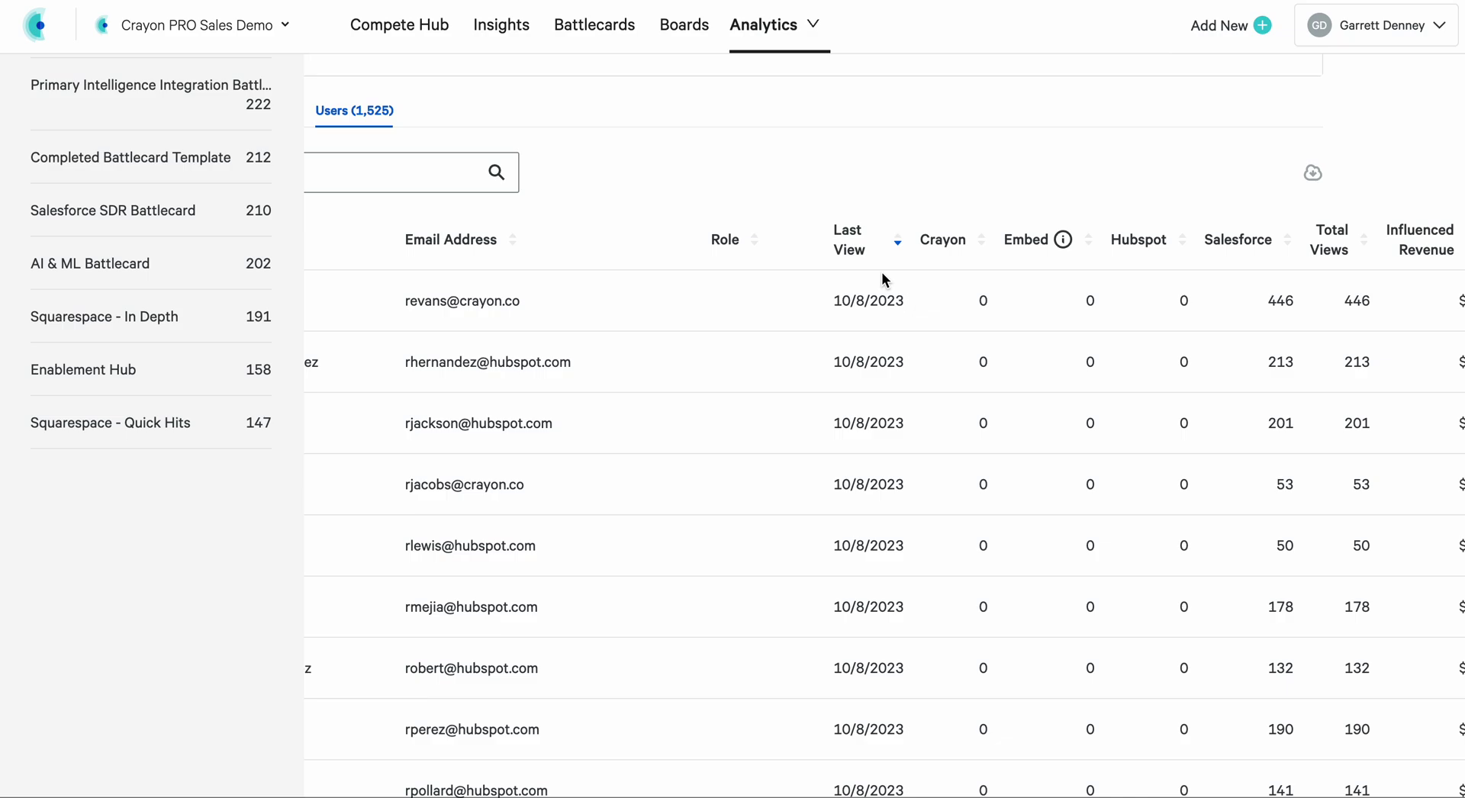
click(1337, 248)
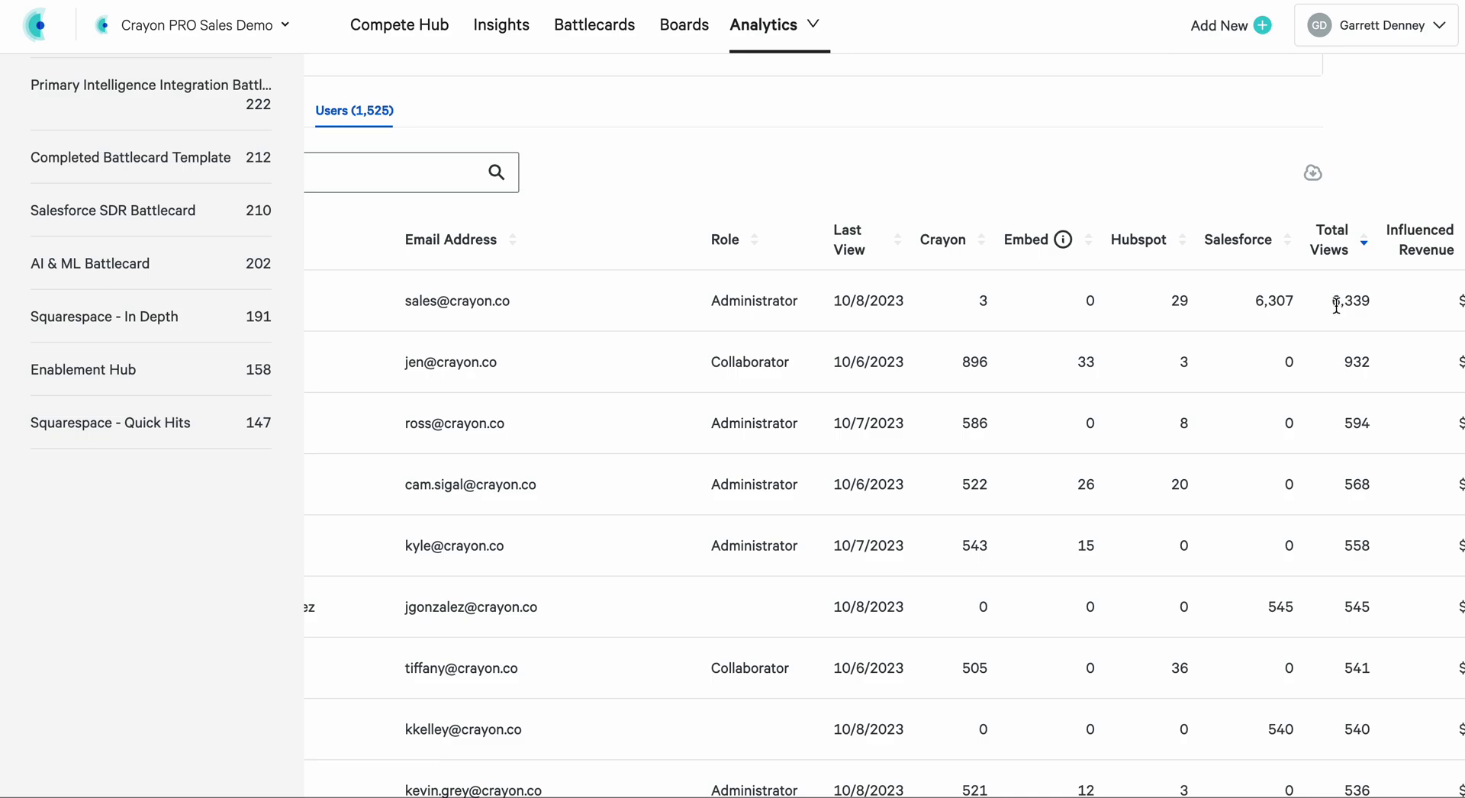
scroll(894, 379, left, 3)
scroll(831, 297, left, 1)
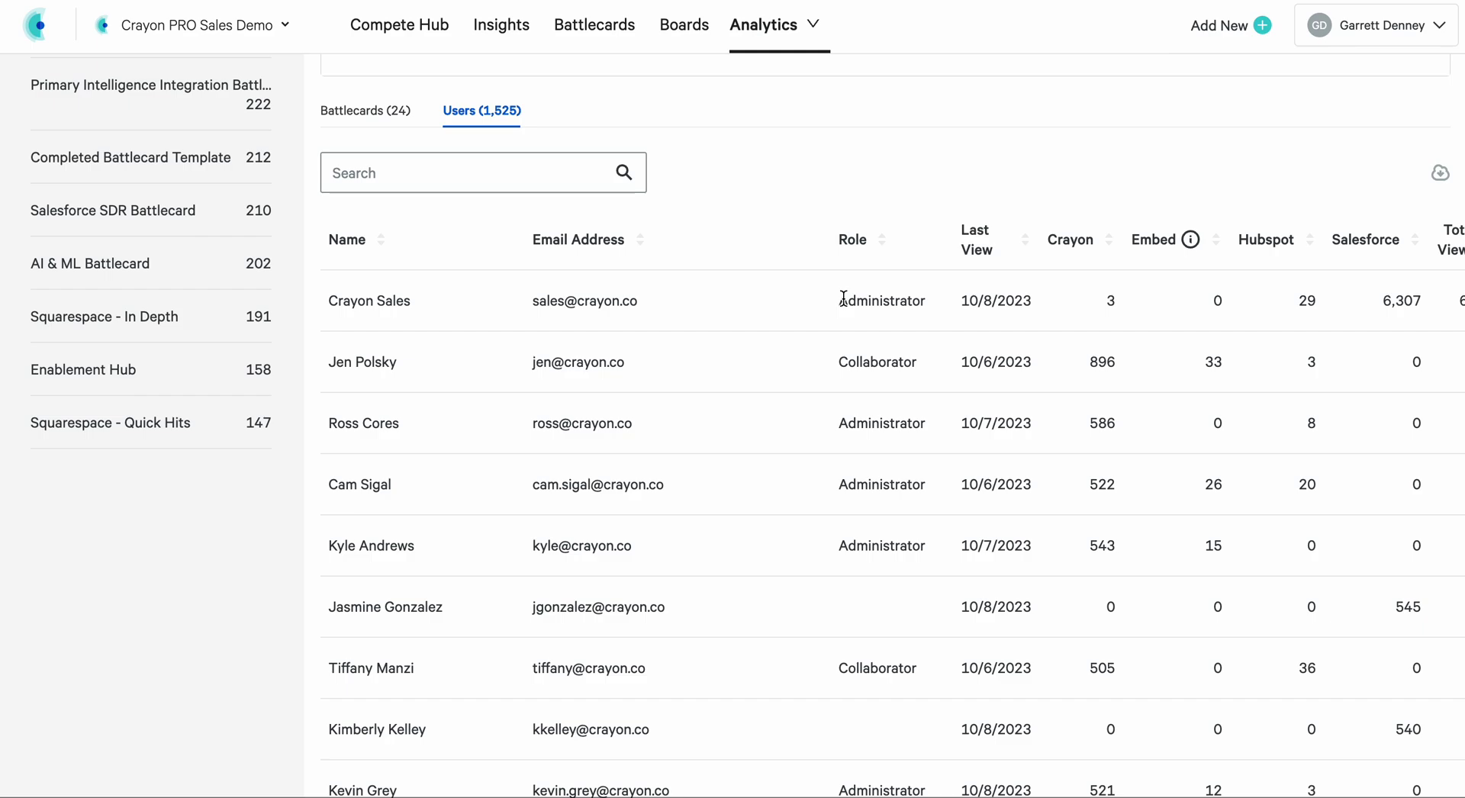
Highlight the sixth user's row in the battlecard users table, from email address through total views
scroll(886, 313, right, 3)
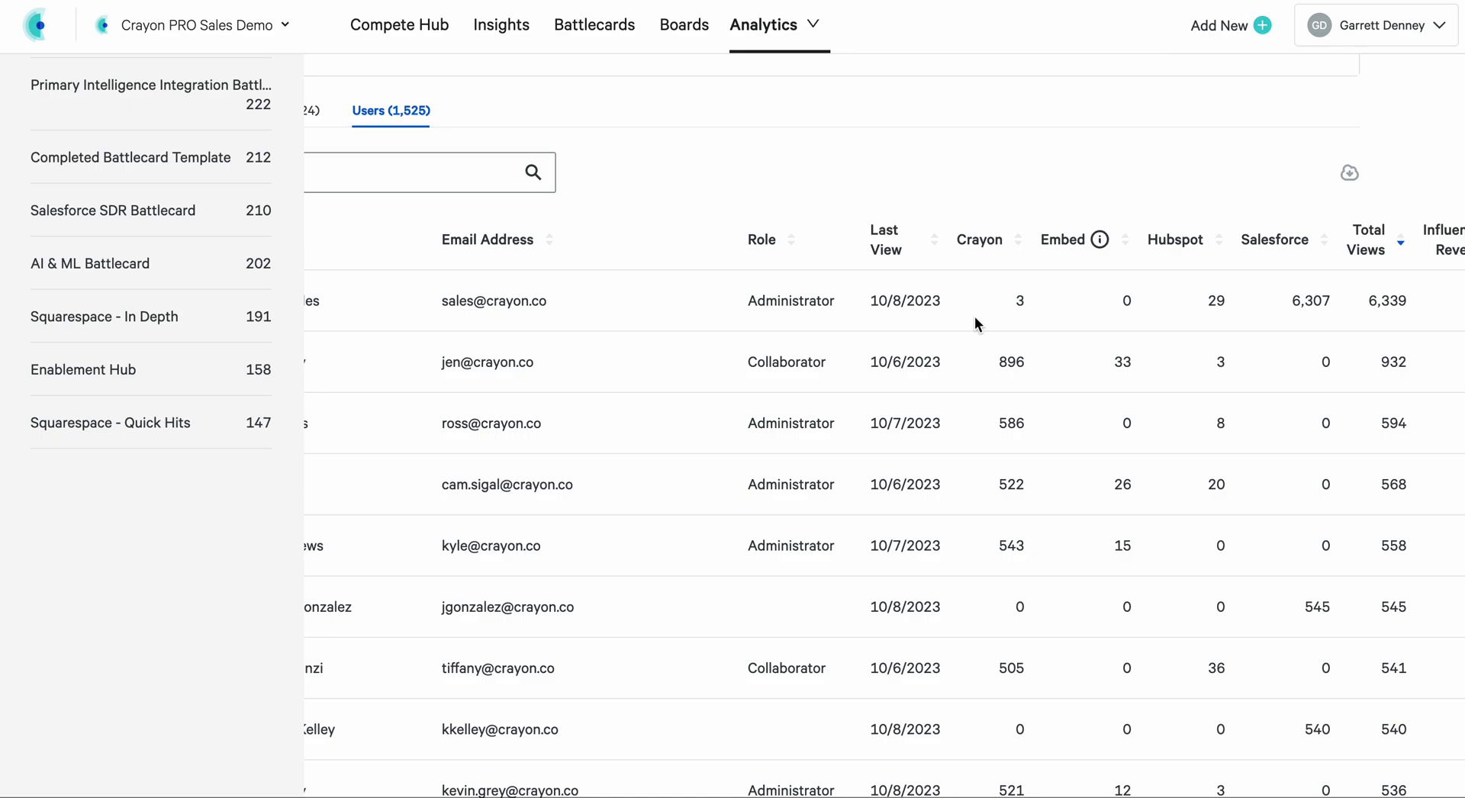
scroll(973, 316, down, 1)
scroll(974, 316, down, 3)
scroll(630, 430, left, 2)
drag(318, 481, 473, 465)
scroll(1376, 442, right, 2)
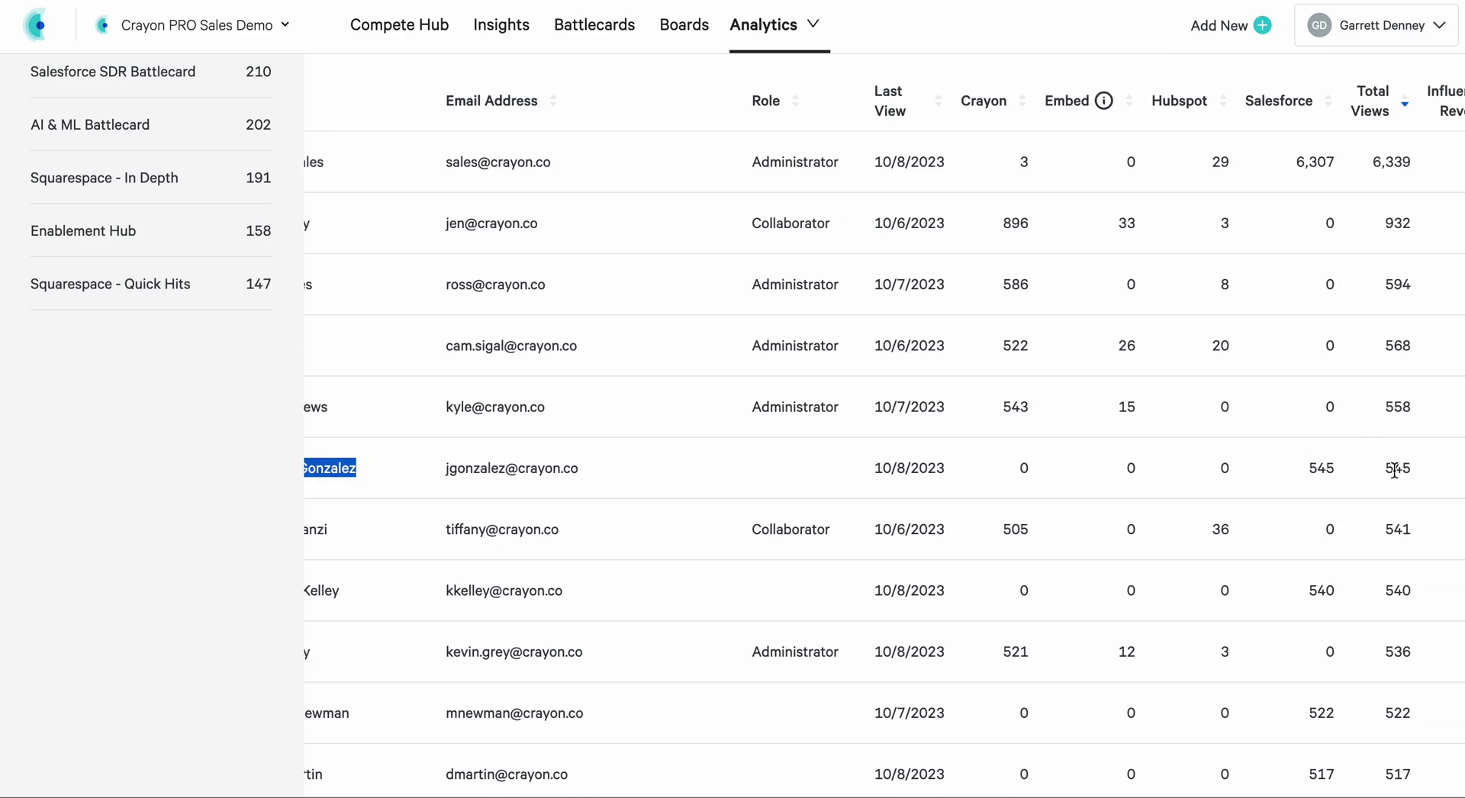
double_click(1396, 467)
drag(445, 468, 1427, 486)
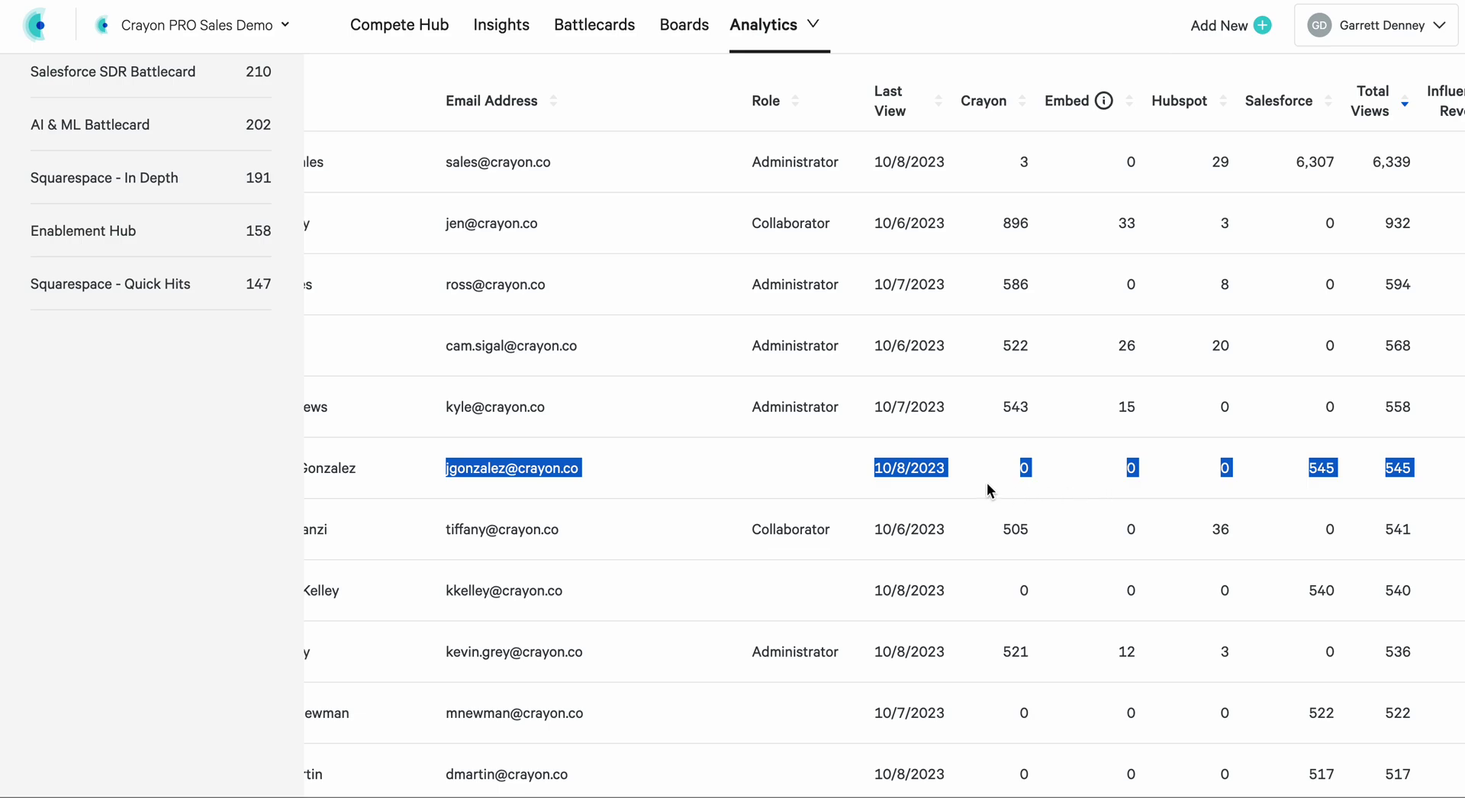
Open the Board Performance report and review its total board views chart and boards table
scroll(986, 489, up, 8)
scroll(837, 267, up, 1)
click(771, 25)
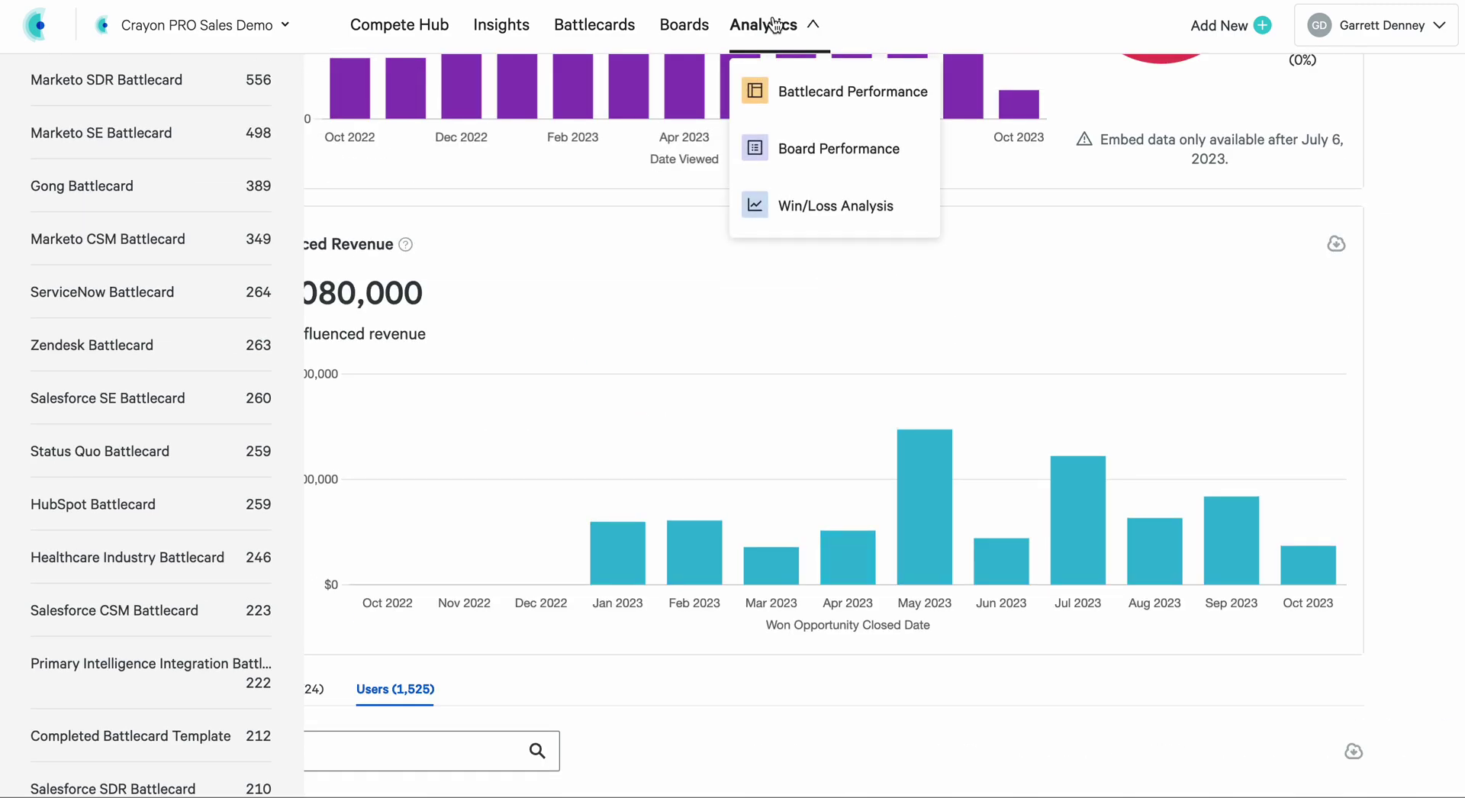
click(798, 150)
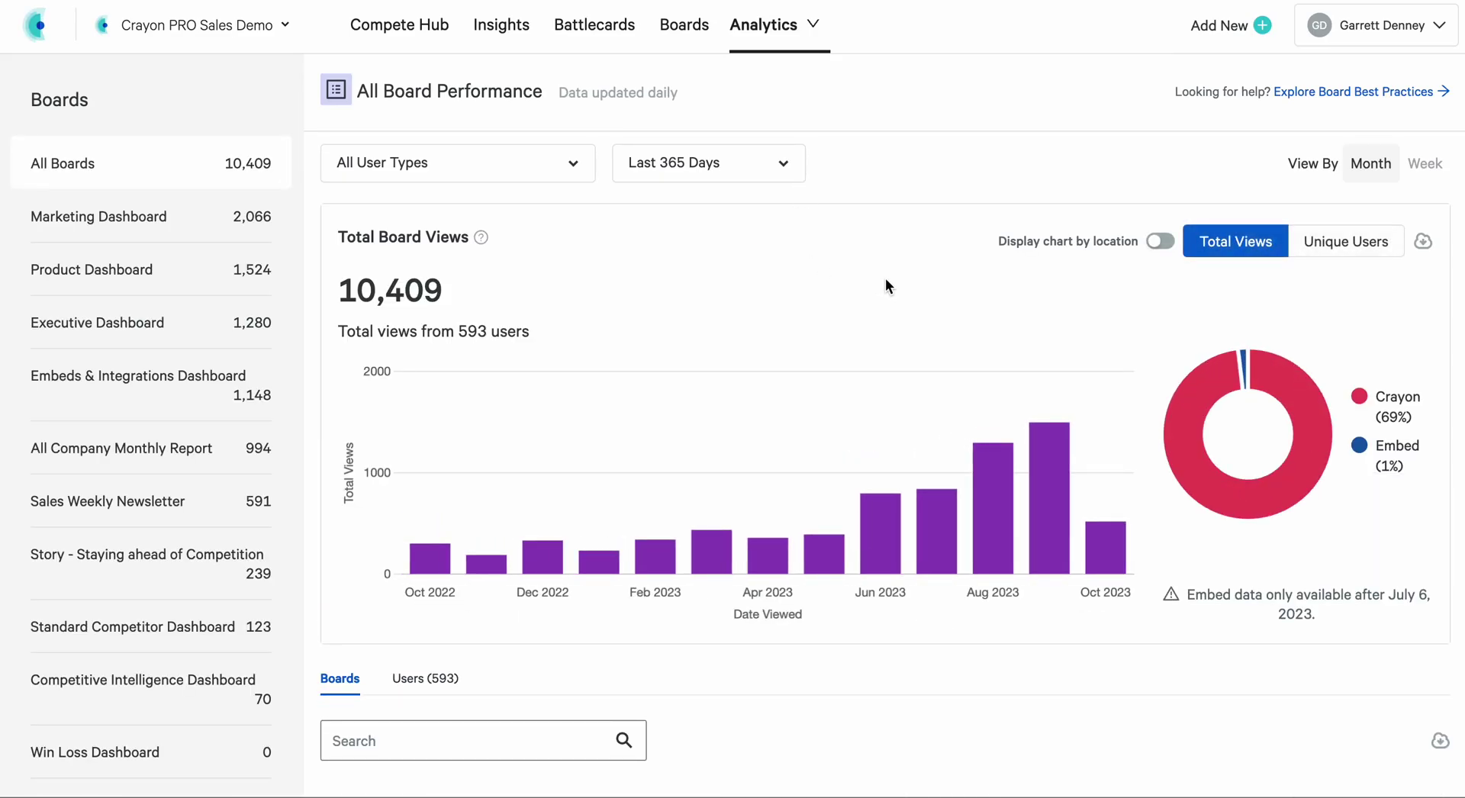
scroll(885, 278, down, 2)
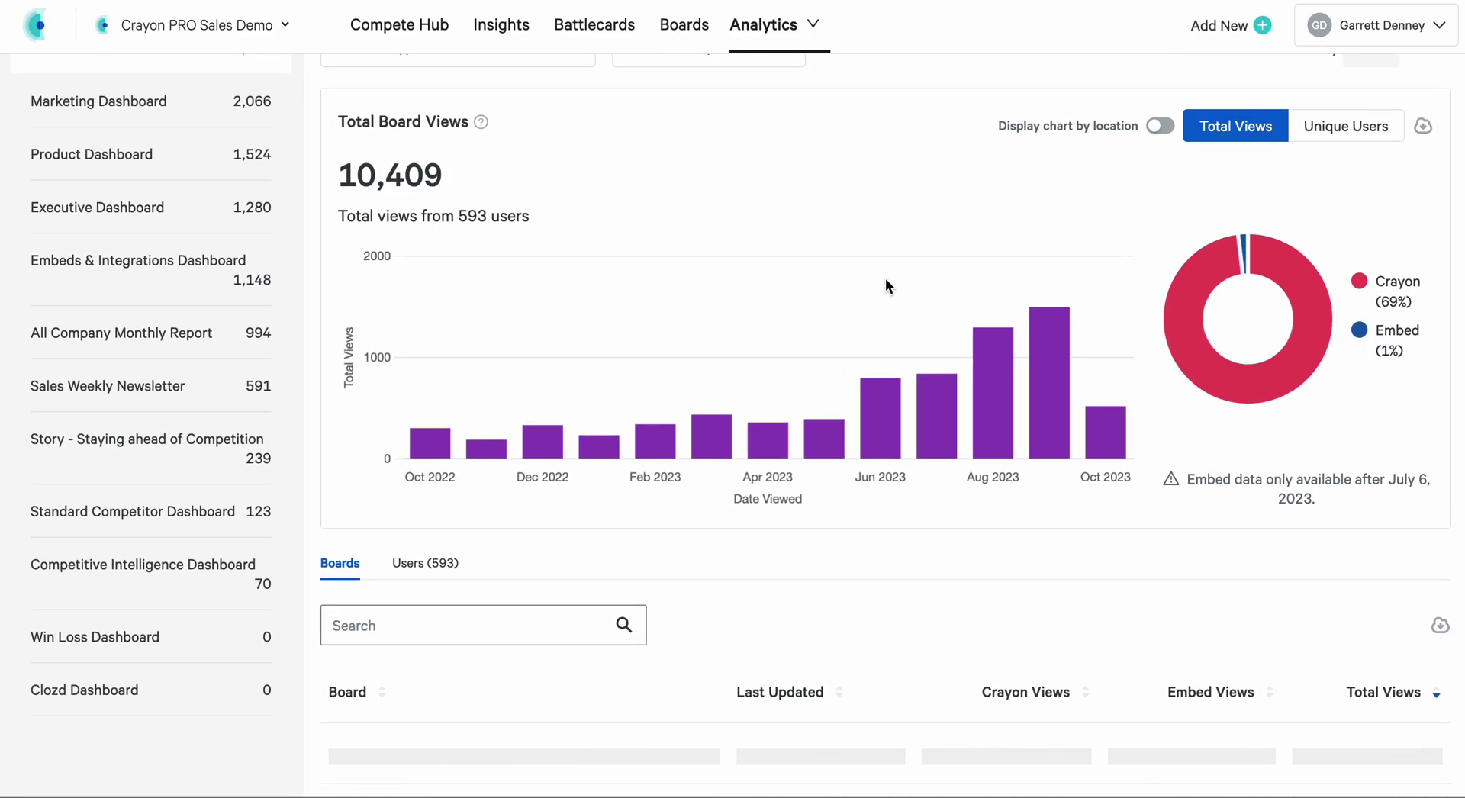
scroll(885, 281, down, 5)
scroll(885, 285, down, 1)
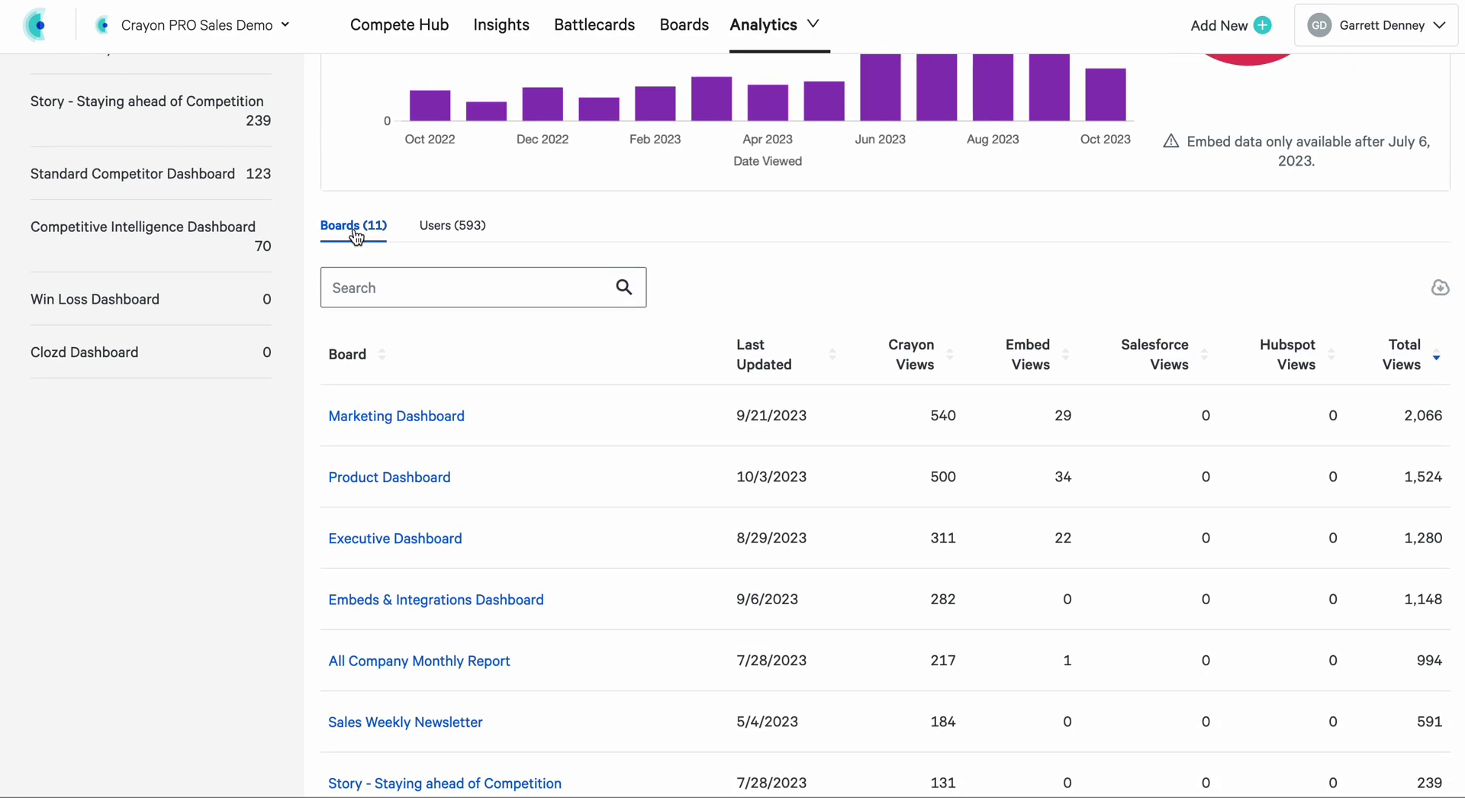
Show the users table in the Board Performance report, review the view columns, and return to the report's overview
click(450, 229)
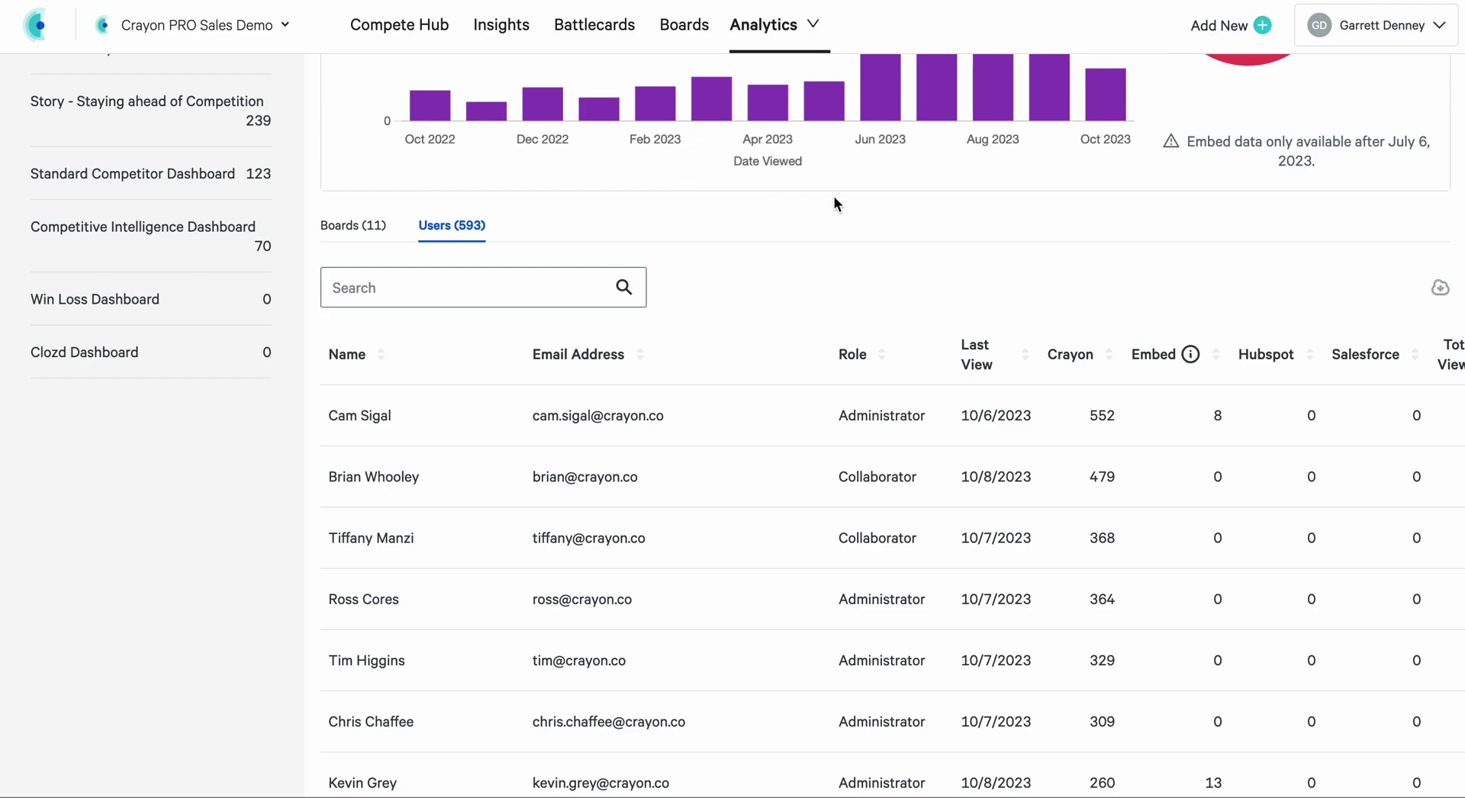
scroll(834, 195, up, 1)
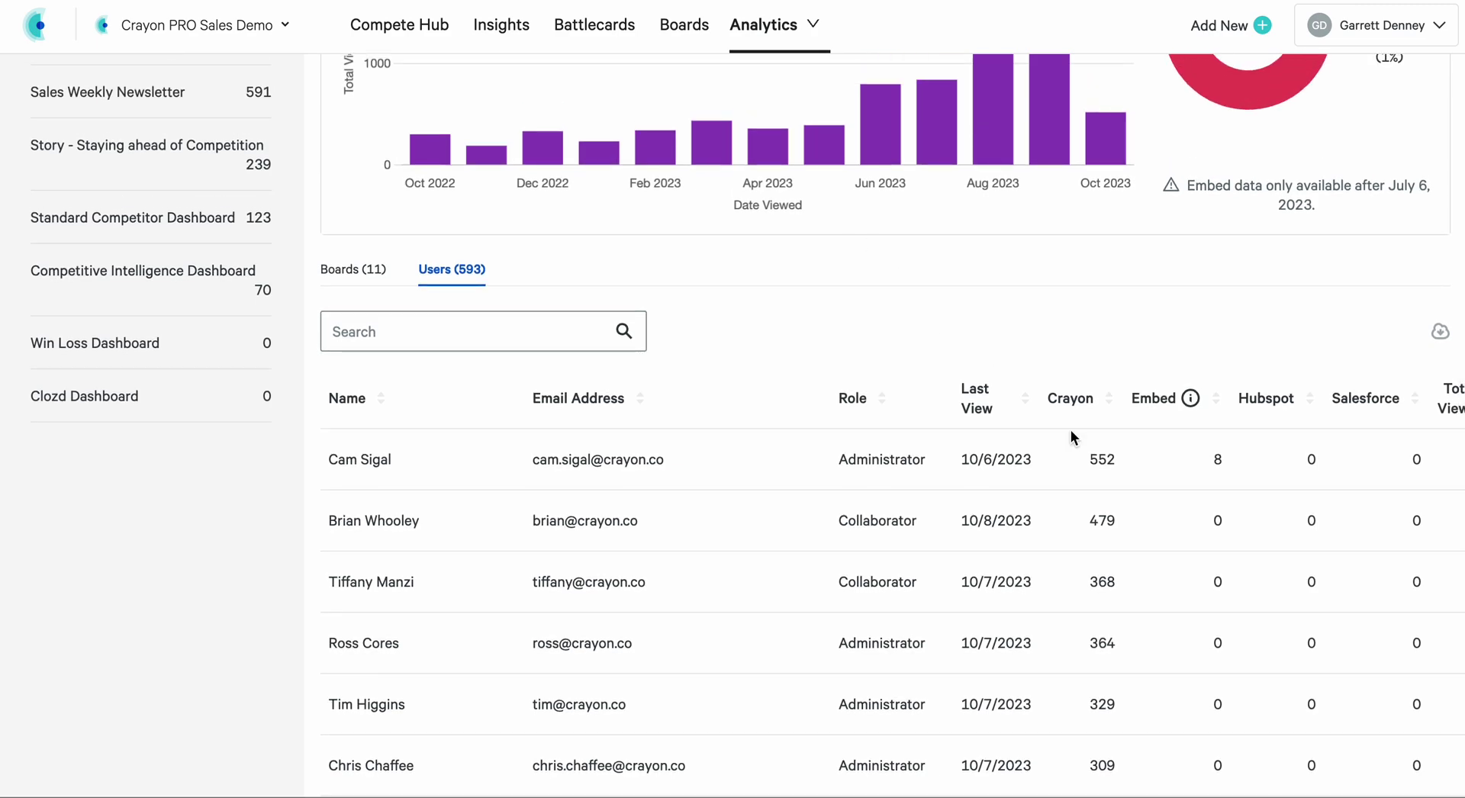
scroll(1070, 437, right, 1)
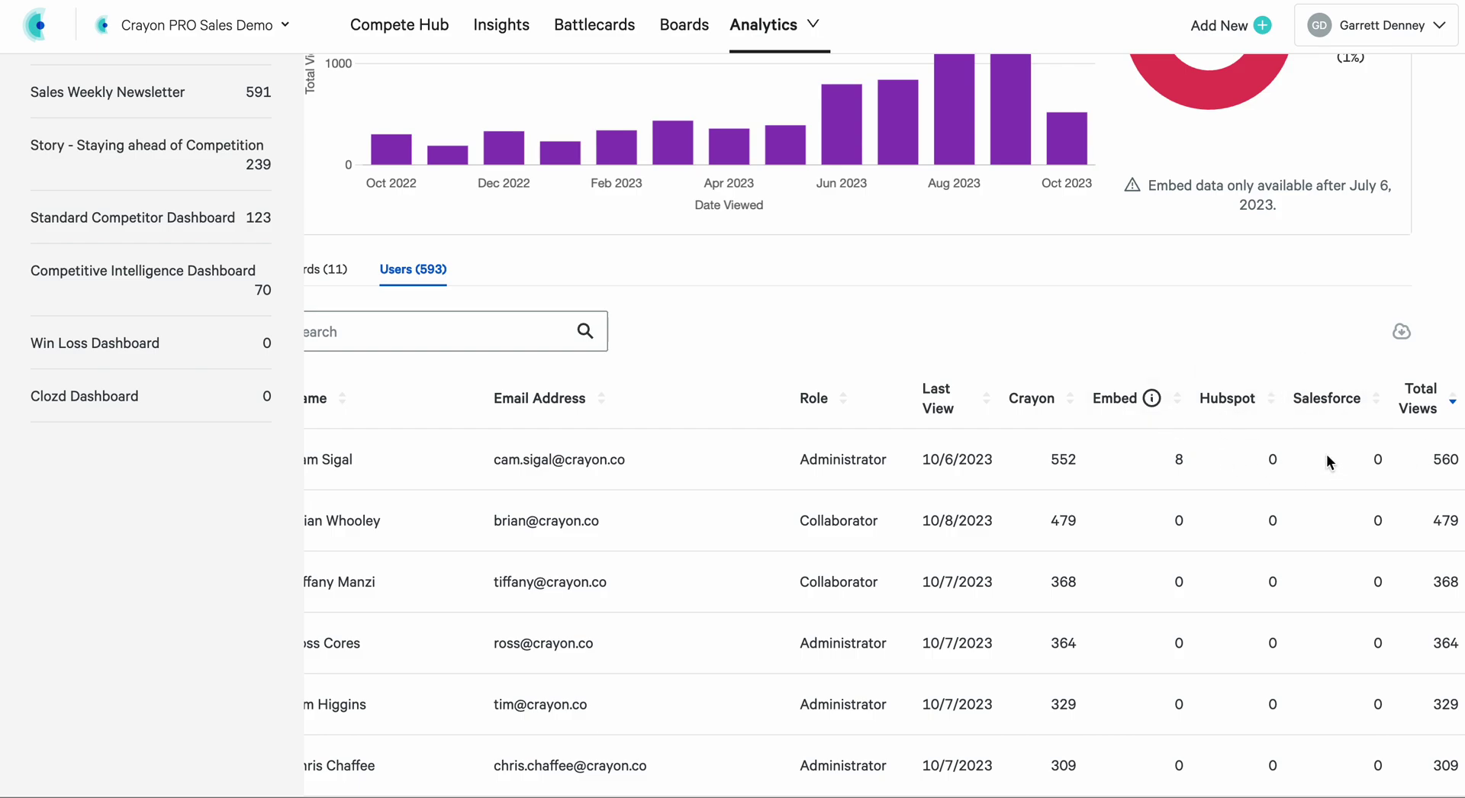
scroll(1260, 473, up, 5)
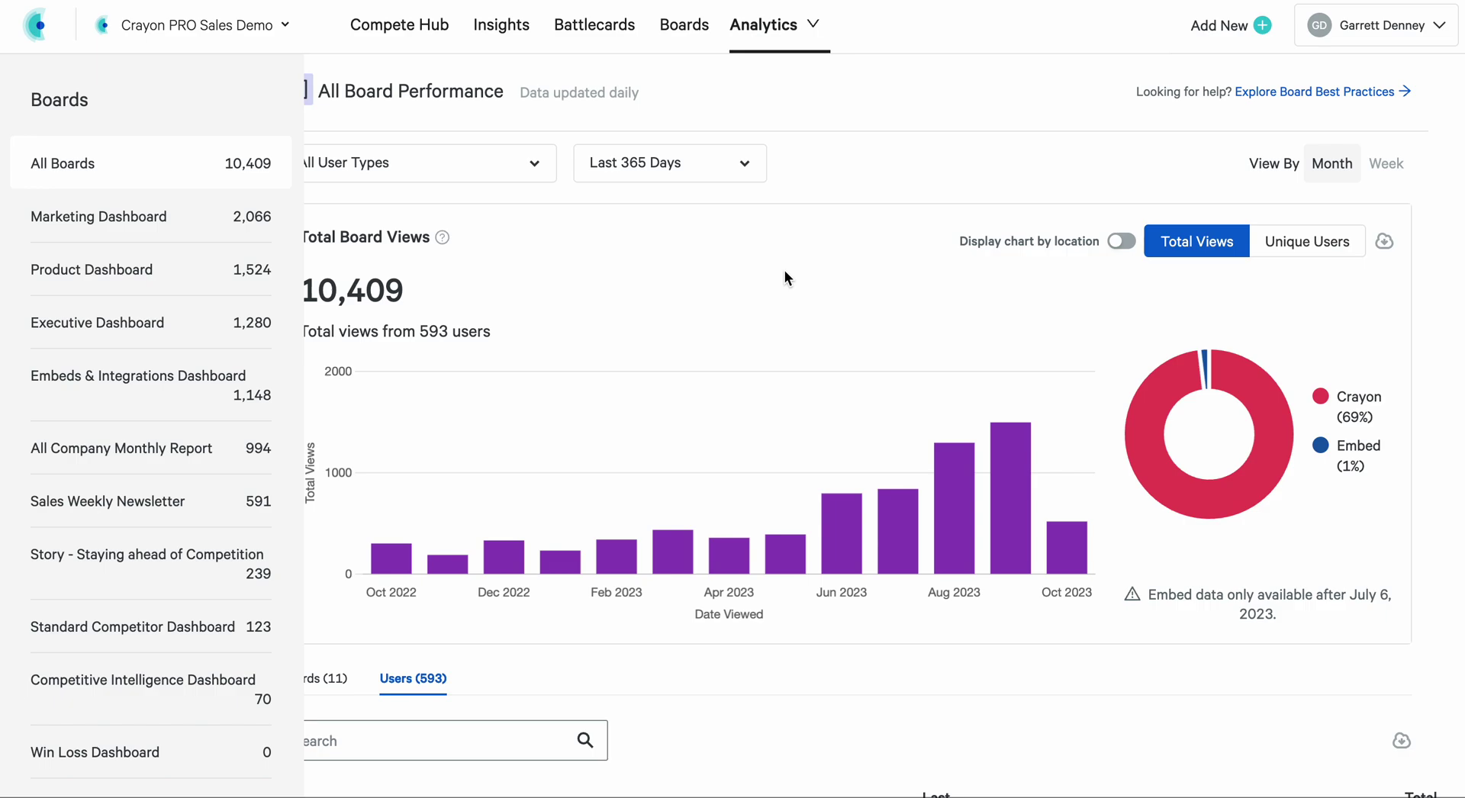
scroll(784, 276, left, 1)
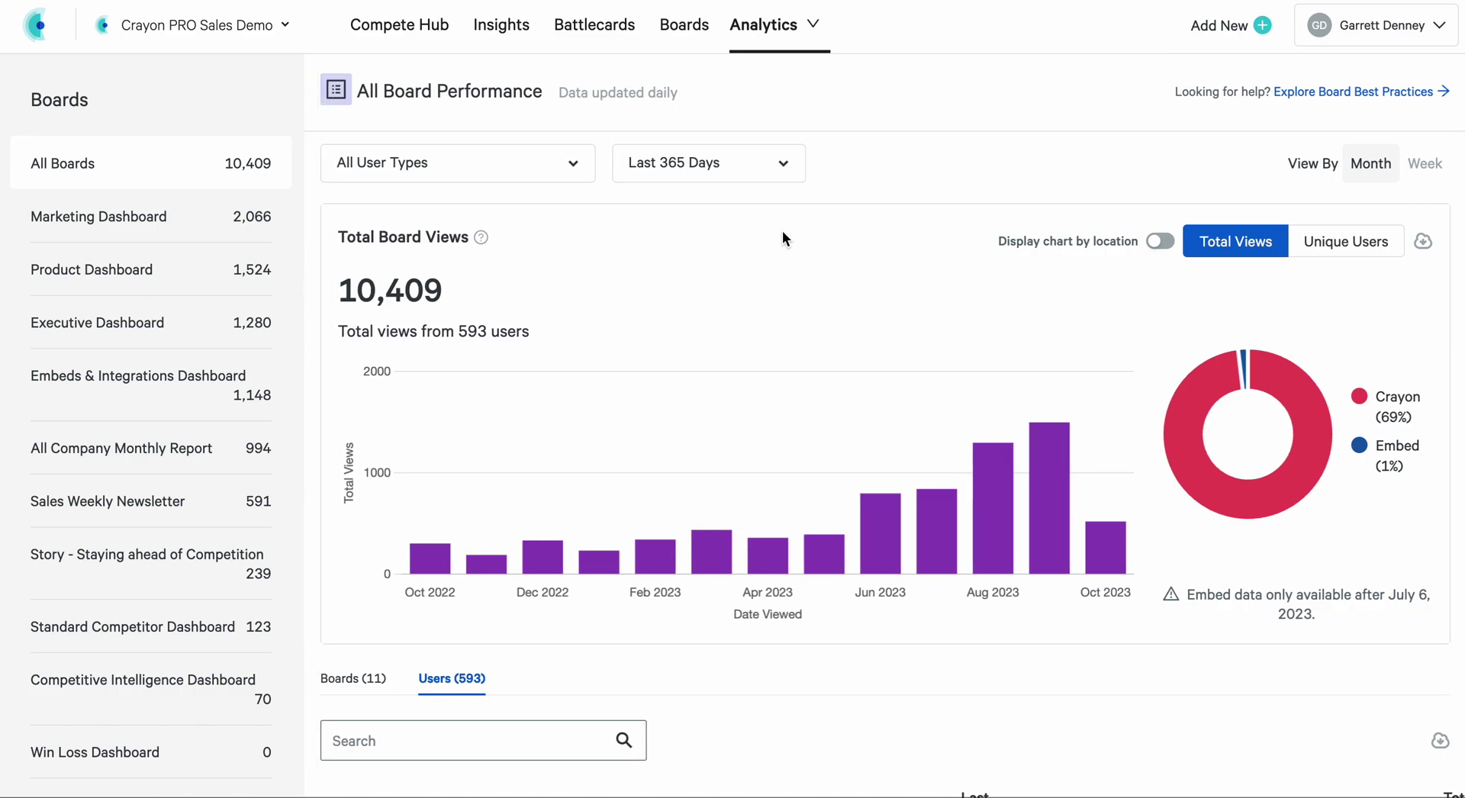